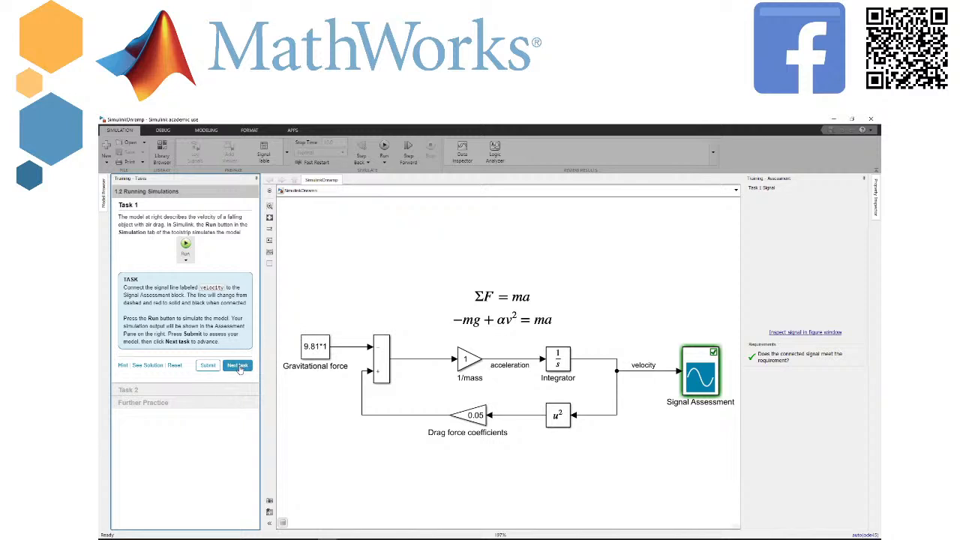
Step: Advance to Task 2 of Running Simulations and set the gain of the Drag force coefficients block to 0.1
{"action": "left_click", "coordinate": [238, 366]}
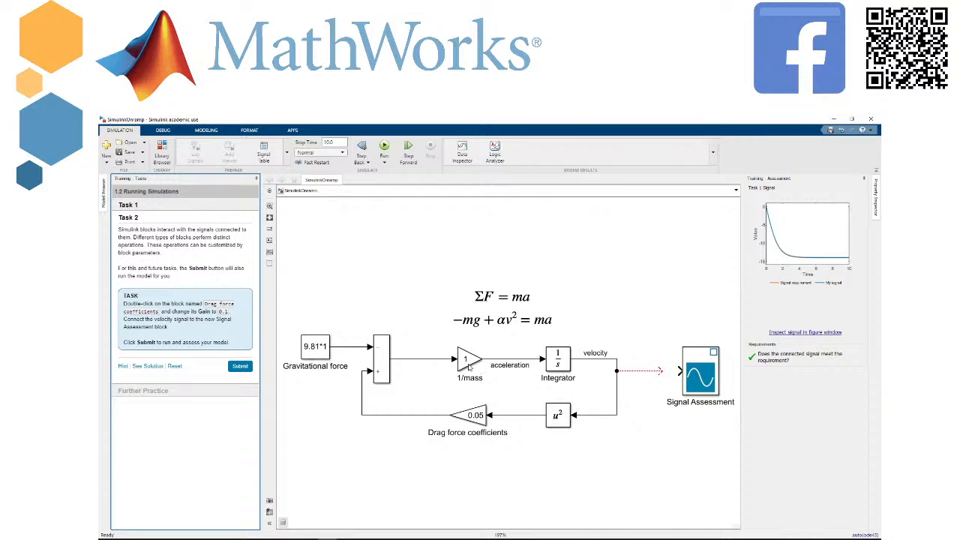
{"action": "double_click", "coordinate": [313, 352]}
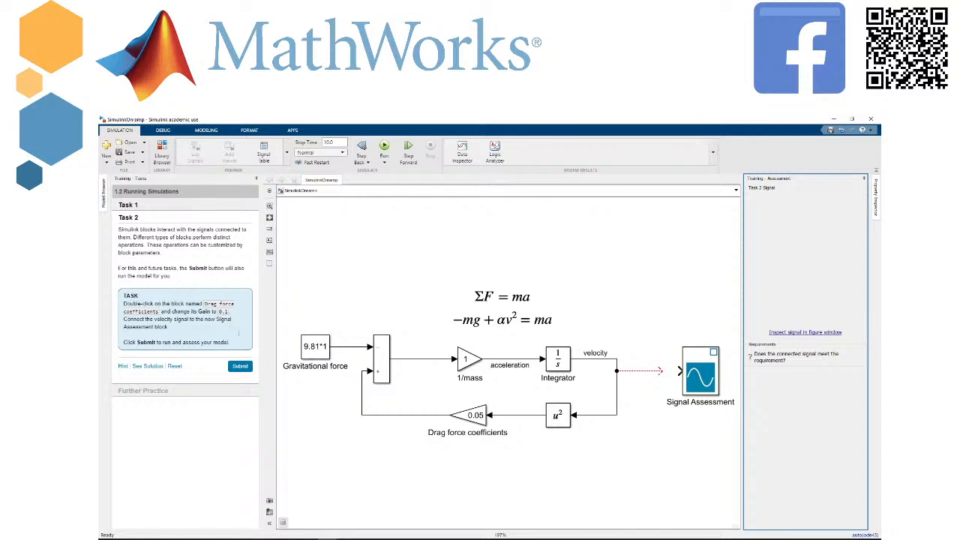
{"action": "left_click", "coordinate": [467, 419]}
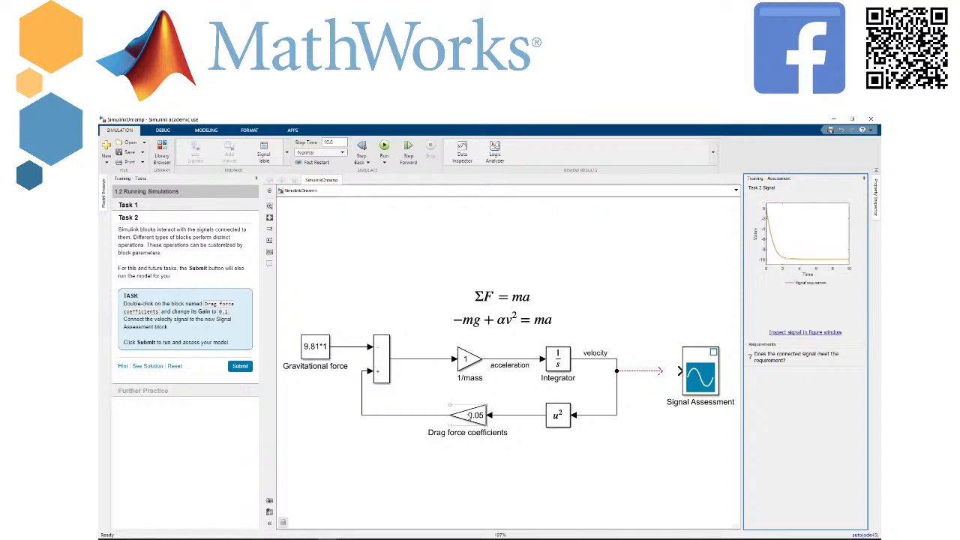
{"action": "double_click", "coordinate": [471, 417]}
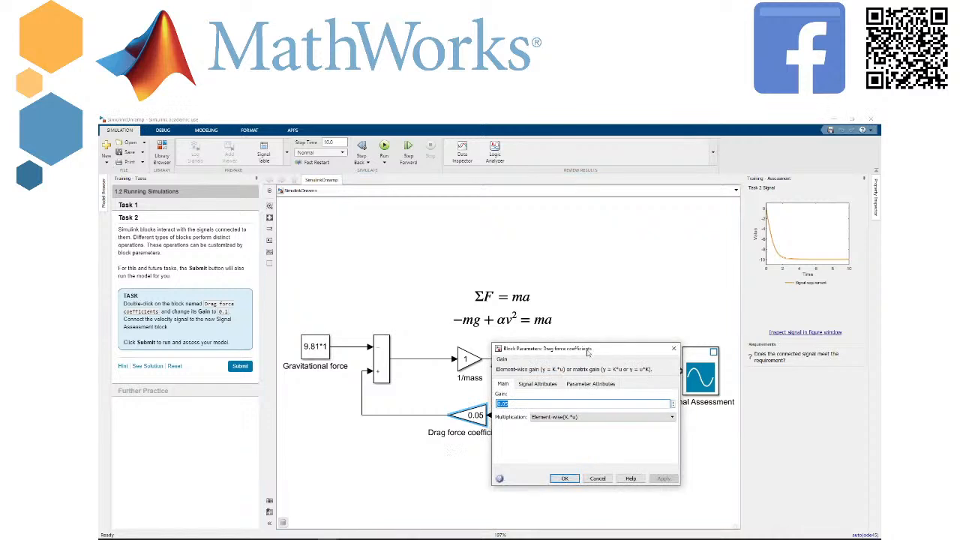
{"action": "left_click_drag", "start_coordinate": [590, 350], "coordinate": [598, 274]}
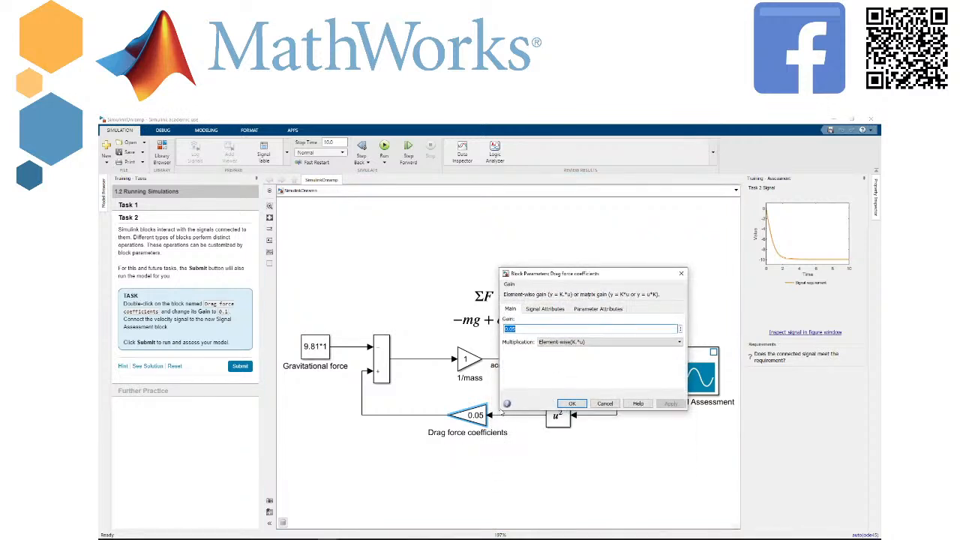
{"action": "left_click_drag", "start_coordinate": [498, 410], "coordinate": [381, 410]}
{"action": "left_click_drag", "start_coordinate": [551, 411], "coordinate": [537, 507]}
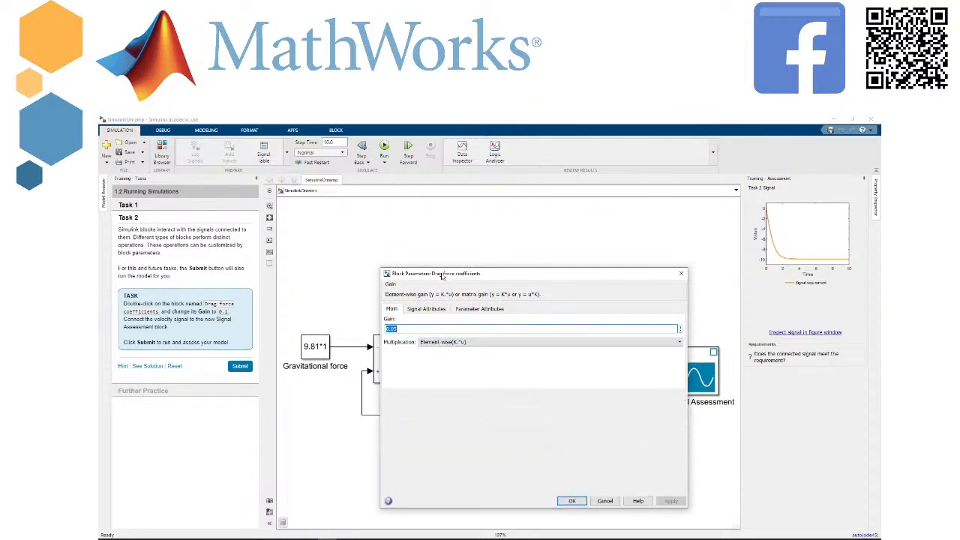
{"action": "left_click_drag", "start_coordinate": [448, 272], "coordinate": [483, 229]}
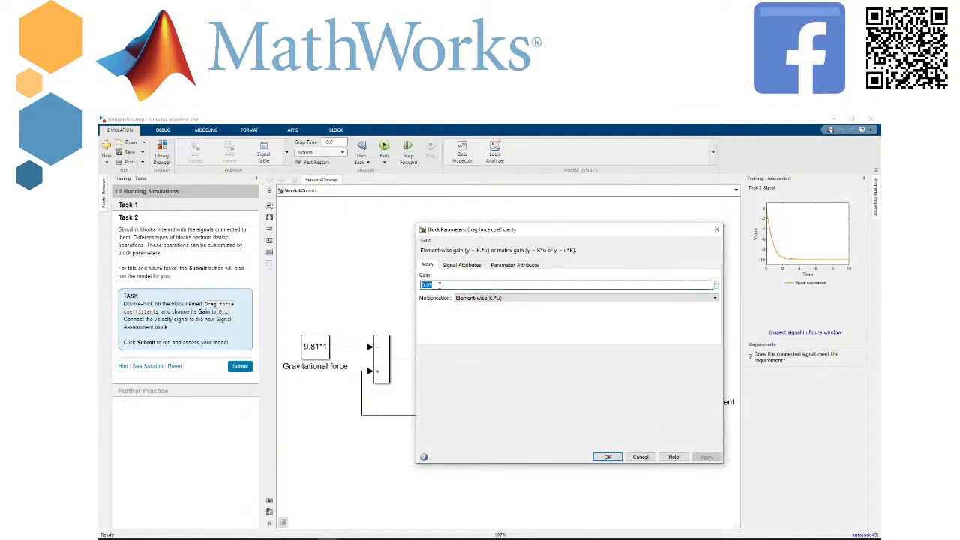
{"action": "key", "text": "BackSpace"}
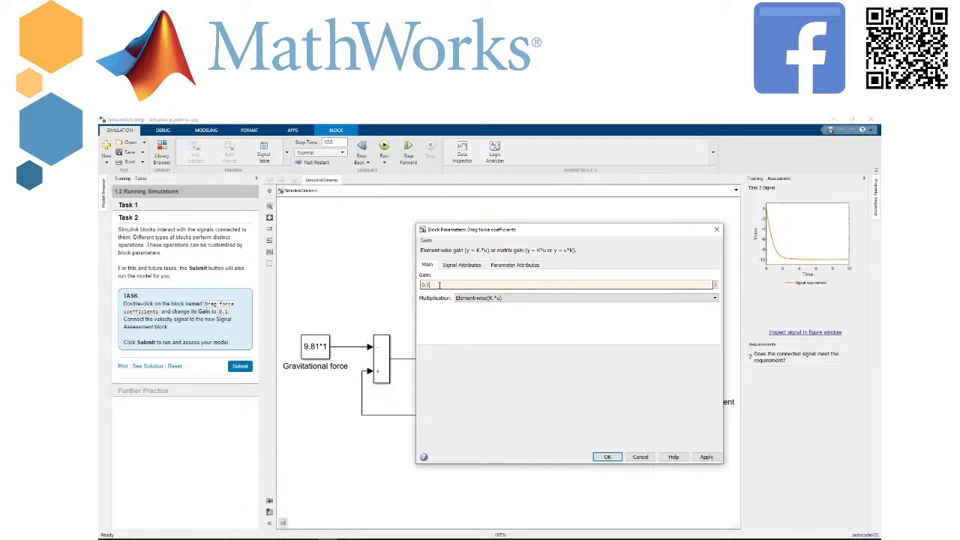
{"action": "left_click", "coordinate": [601, 459]}
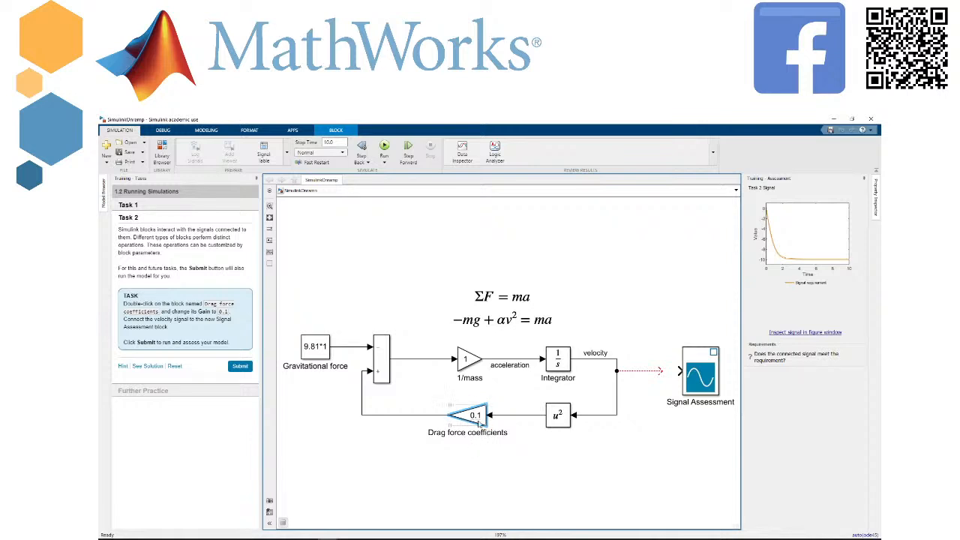
Step: Connect the velocity signal to the Signal Assessment block and submit Task 2 for assessment
{"action": "left_click", "coordinate": [236, 367]}
{"action": "left_click_drag", "start_coordinate": [660, 369], "coordinate": [681, 369]}
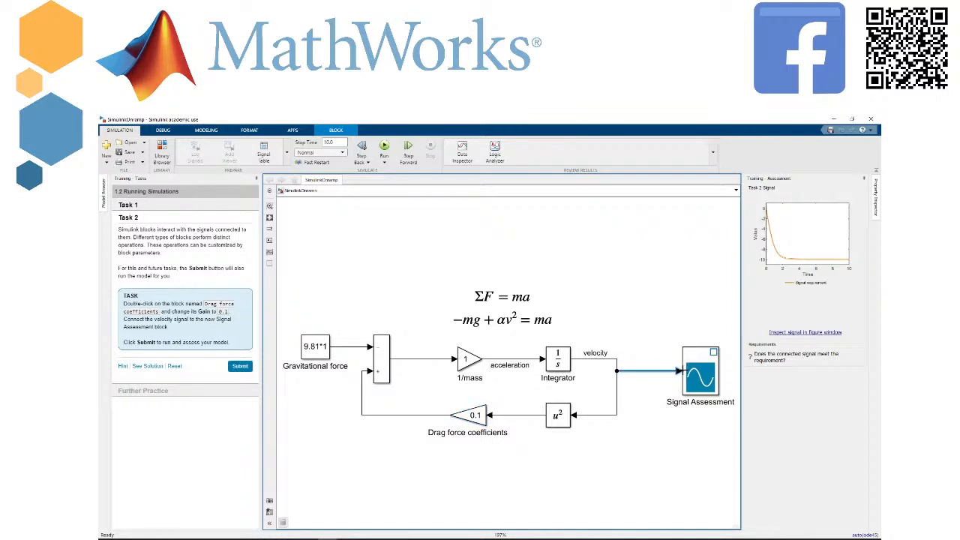
{"action": "left_click", "coordinate": [240, 366]}
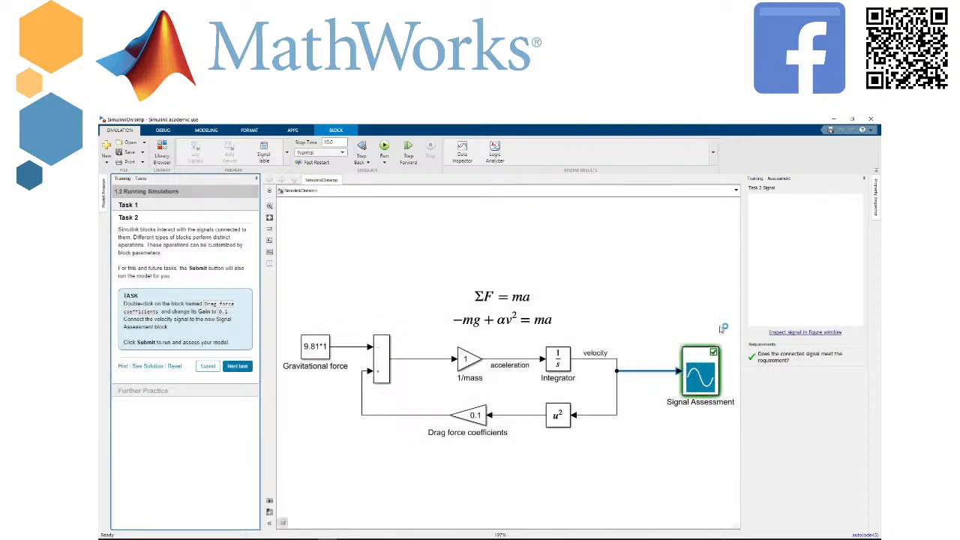
Step: Continue to section 2.1 Blocks and Parameters and page through its slides on connecting blocks and running a model
{"action": "left_click", "coordinate": [241, 366]}
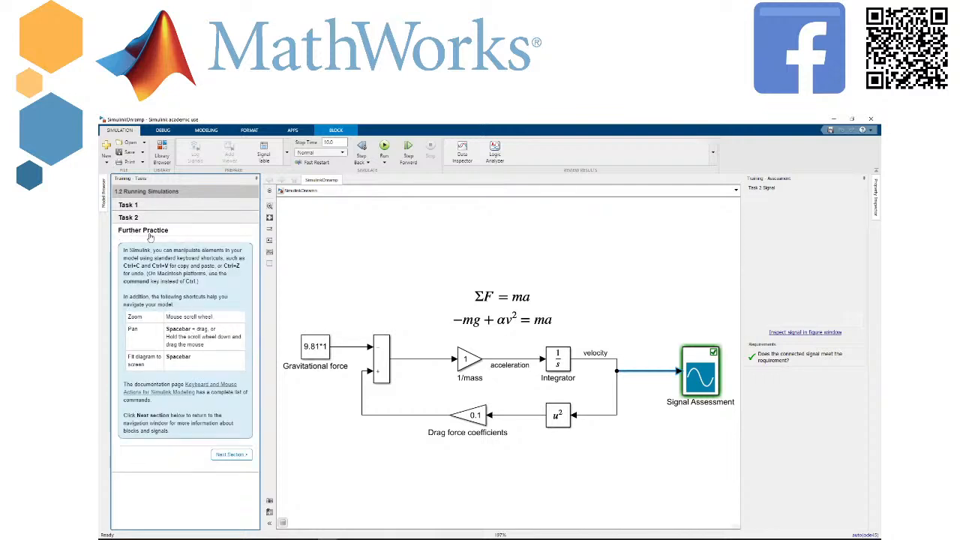
{"action": "left_click", "coordinate": [231, 456]}
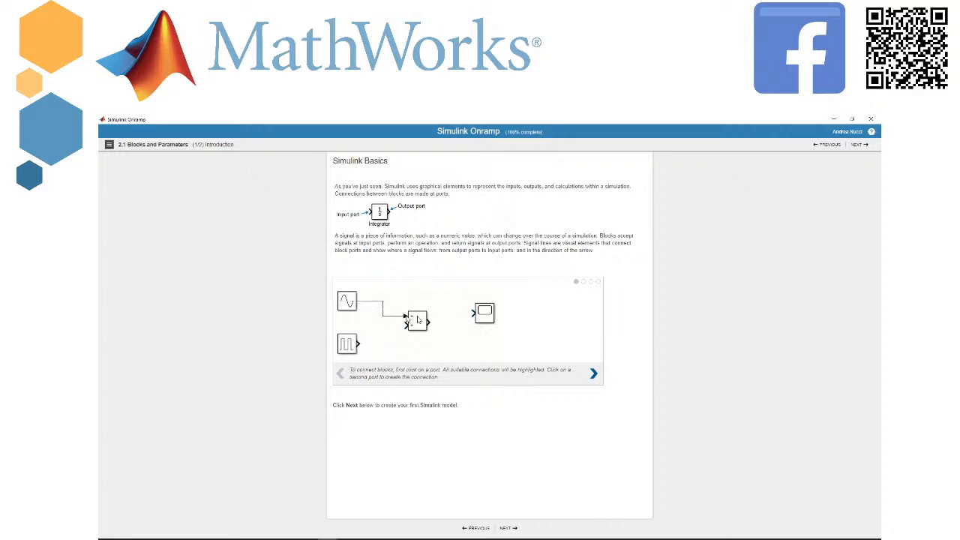
{"action": "left_click", "coordinate": [593, 375]}
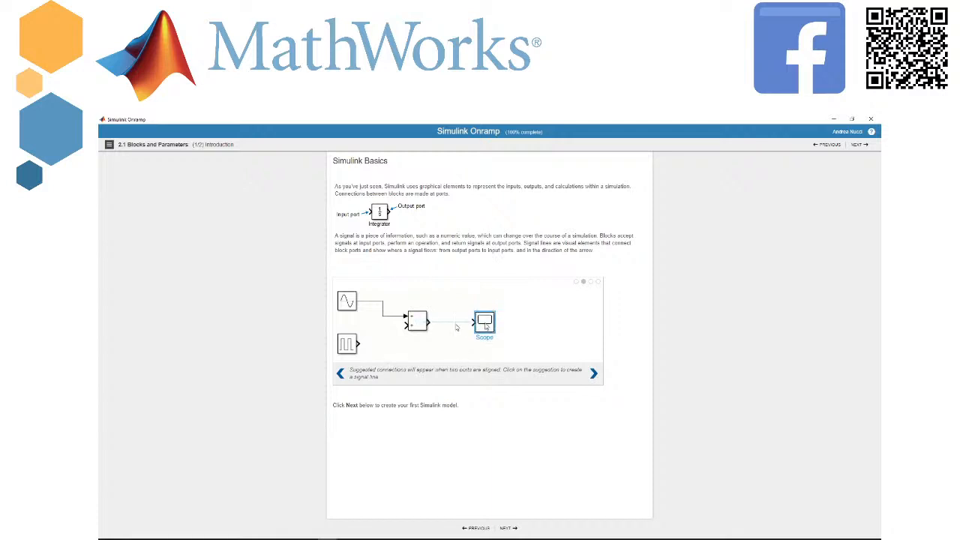
{"action": "left_click", "coordinate": [594, 377]}
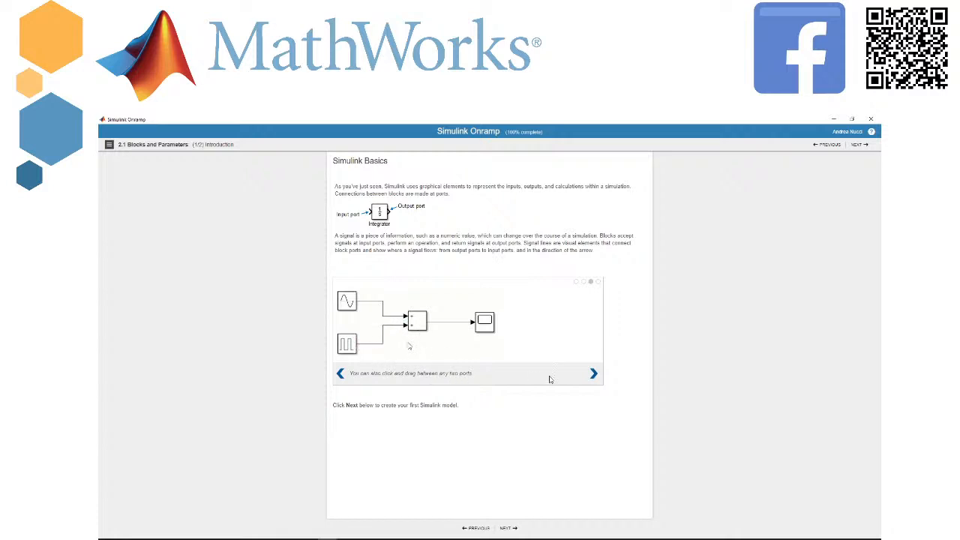
{"action": "left_click", "coordinate": [592, 375]}
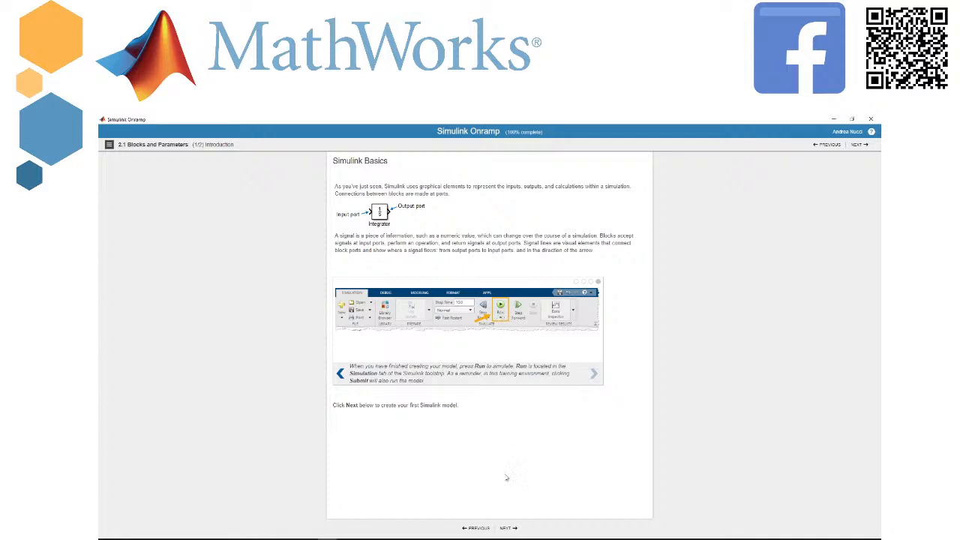
Step: Open the practice of section 2.1 in the Simulink editor and widen its assessment pane
{"action": "left_click", "coordinate": [507, 528]}
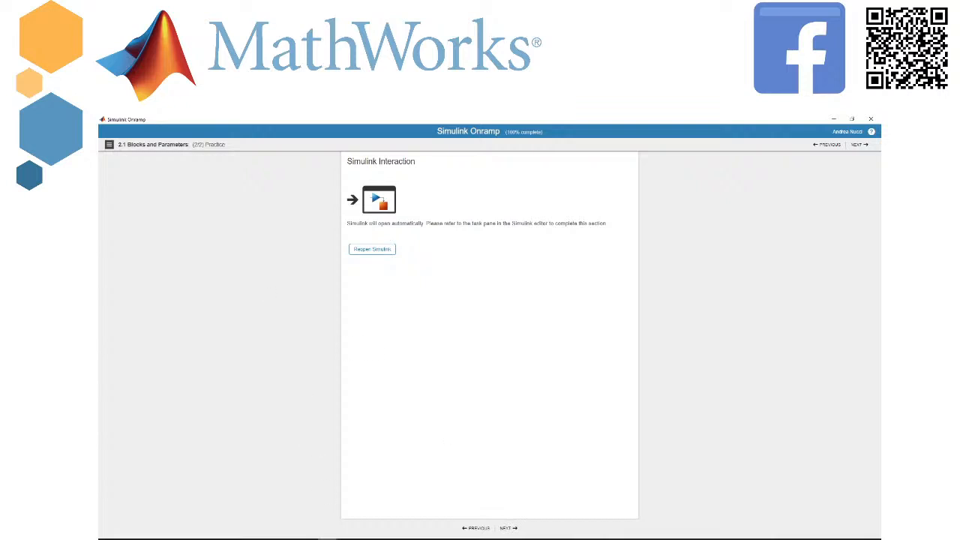
{"action": "mouse_move", "coordinate": [328, 537]}
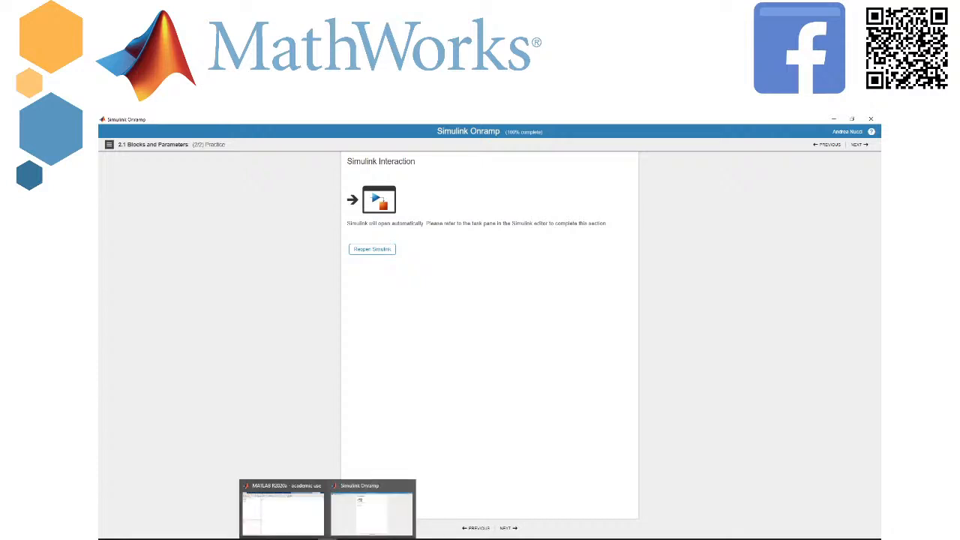
{"action": "left_click", "coordinate": [327, 537]}
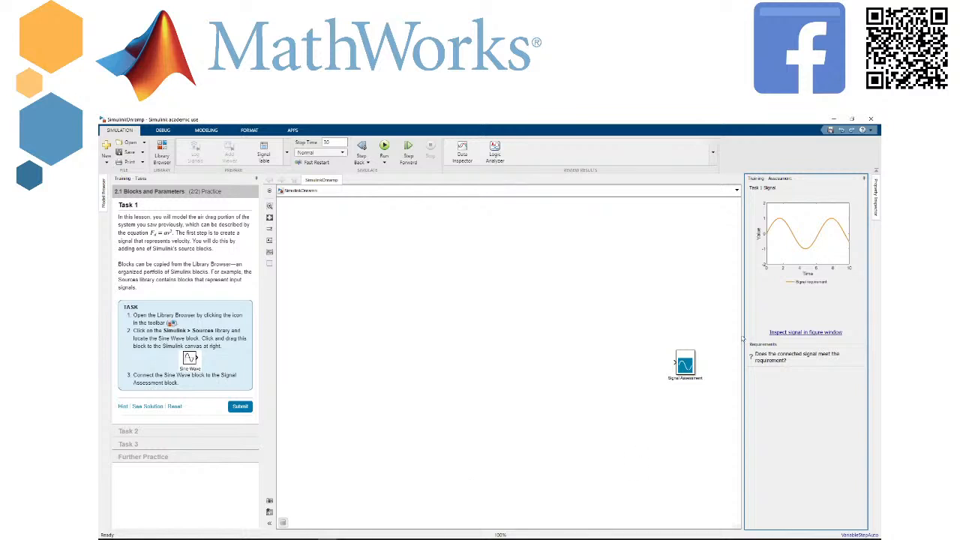
{"action": "left_click_drag", "start_coordinate": [743, 329], "coordinate": [709, 329]}
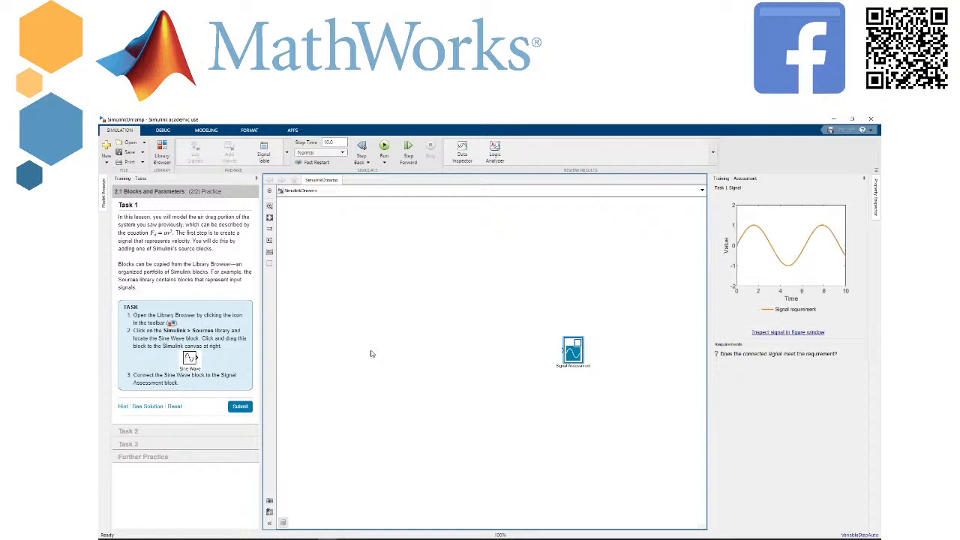
Step: Open the Simulink Library Browser, place it over the model canvas and enlarge its window
{"action": "left_click", "coordinate": [162, 153]}
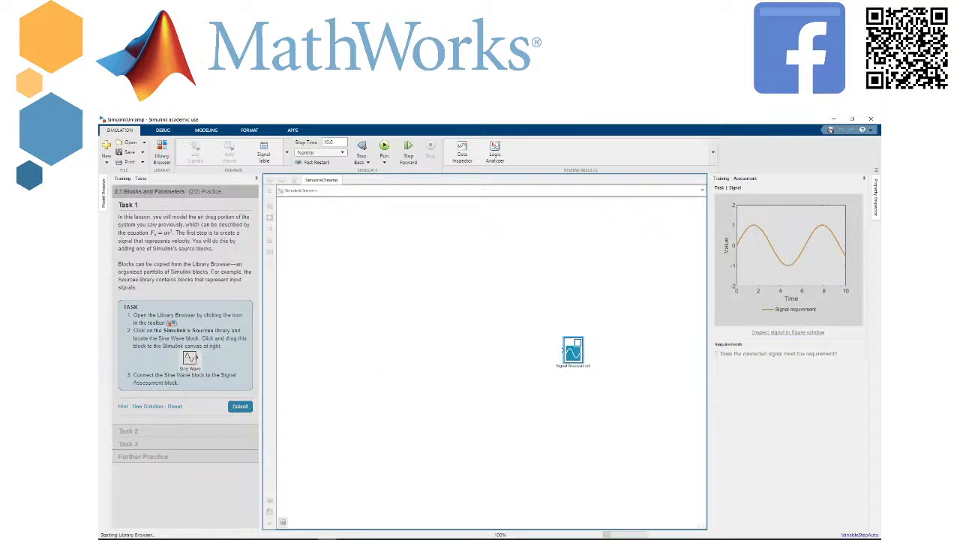
{"action": "mouse_move", "coordinate": [328, 538]}
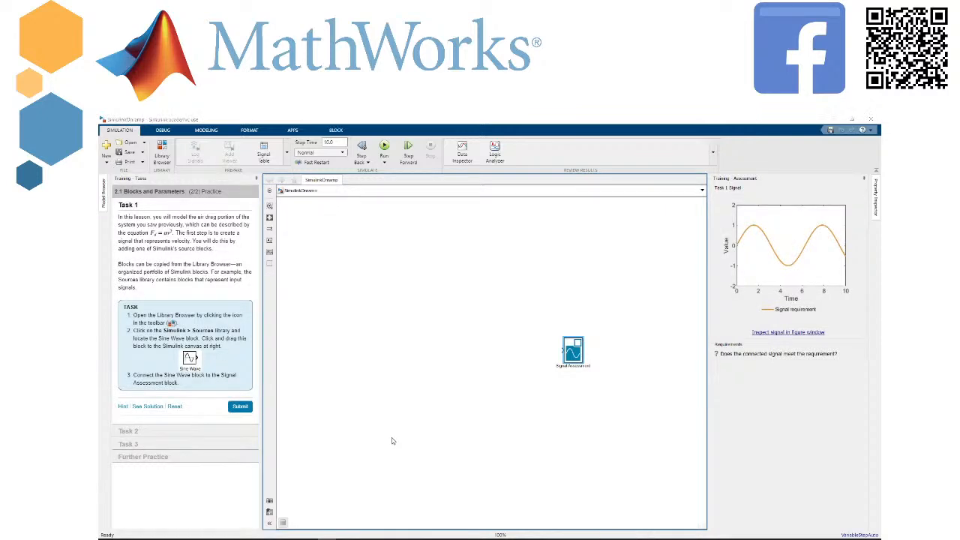
{"action": "left_click_drag", "start_coordinate": [194, 148], "coordinate": [360, 208]}
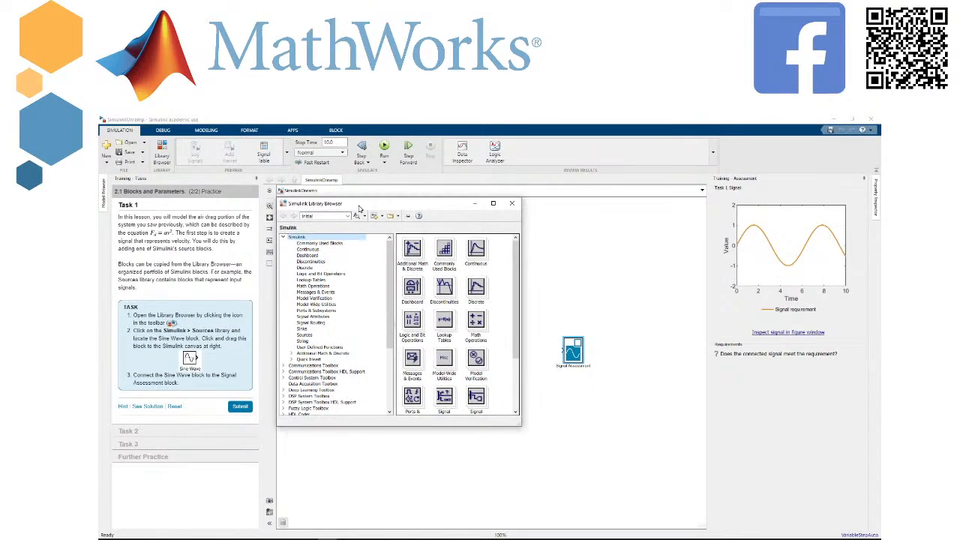
{"action": "left_click_drag", "start_coordinate": [518, 424], "coordinate": [591, 469]}
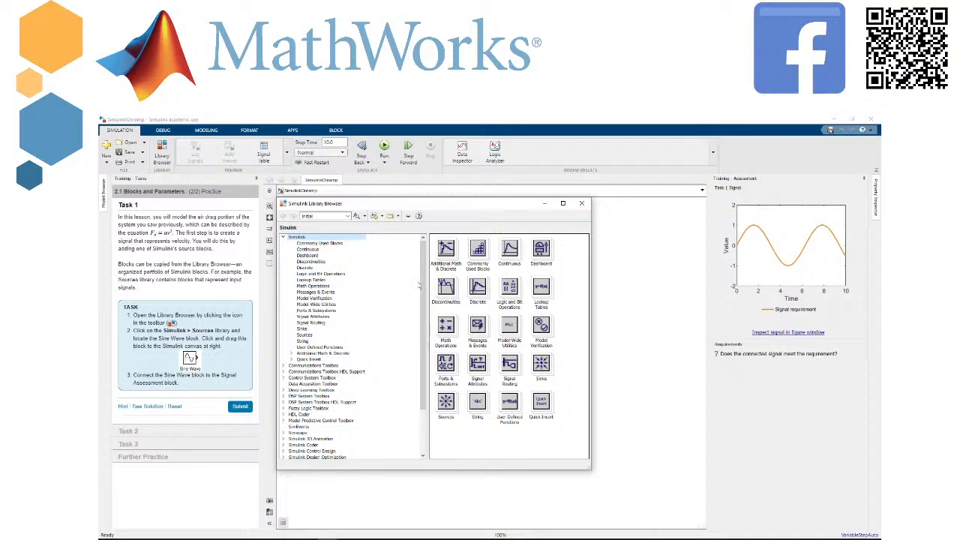
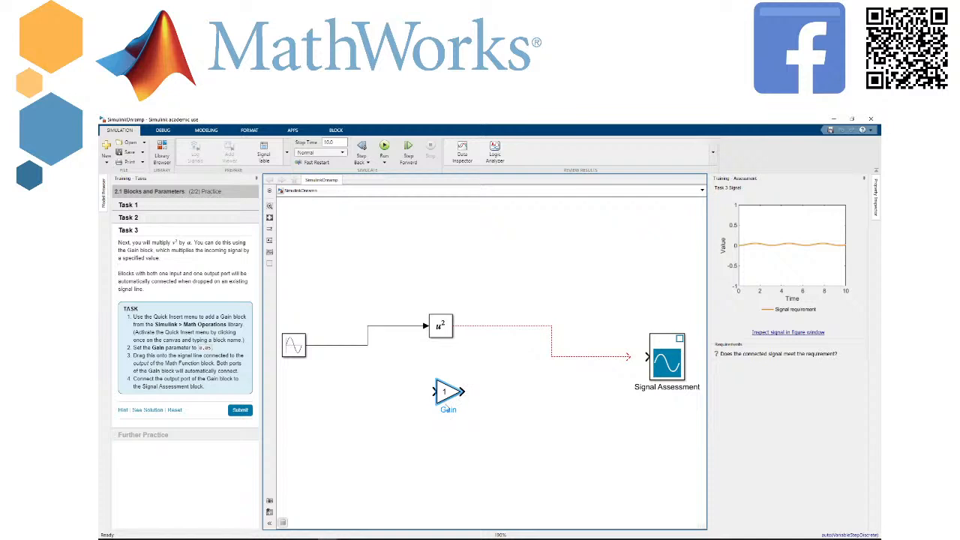
Step: Set the Gain block to 0.05, and wire it between the u² block's output and the Signal Assessment block
{"action": "type", "text": "0.05"}
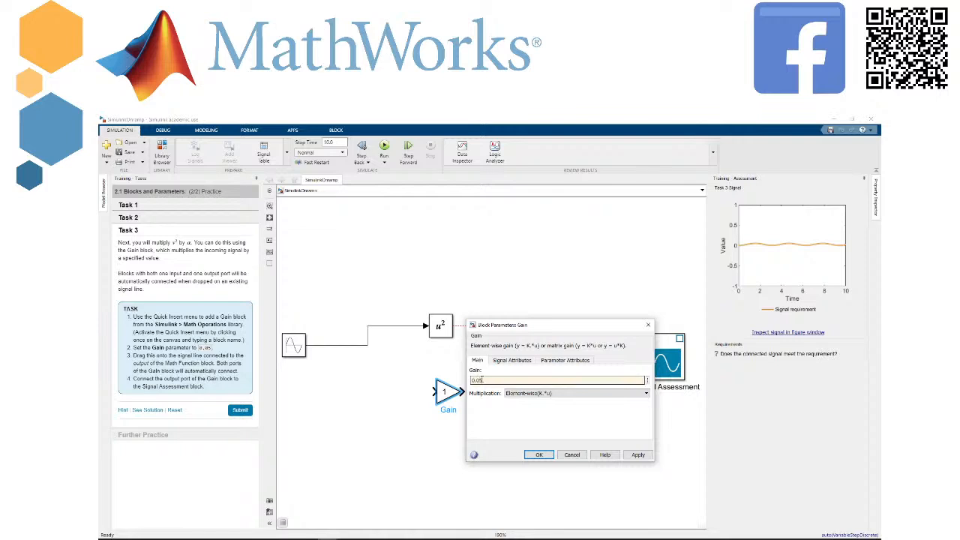
{"action": "key", "text": "Return"}
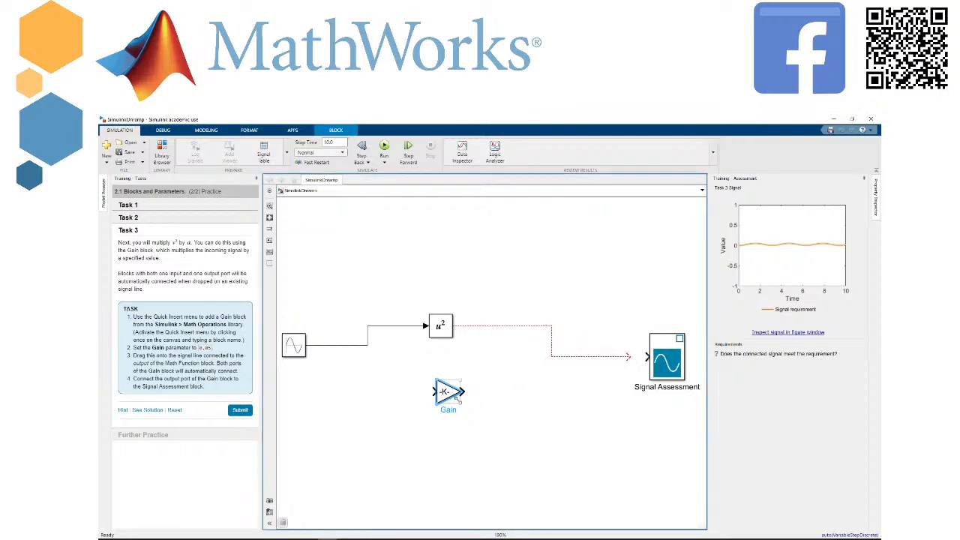
{"action": "left_click_drag", "start_coordinate": [456, 401], "coordinate": [518, 323]}
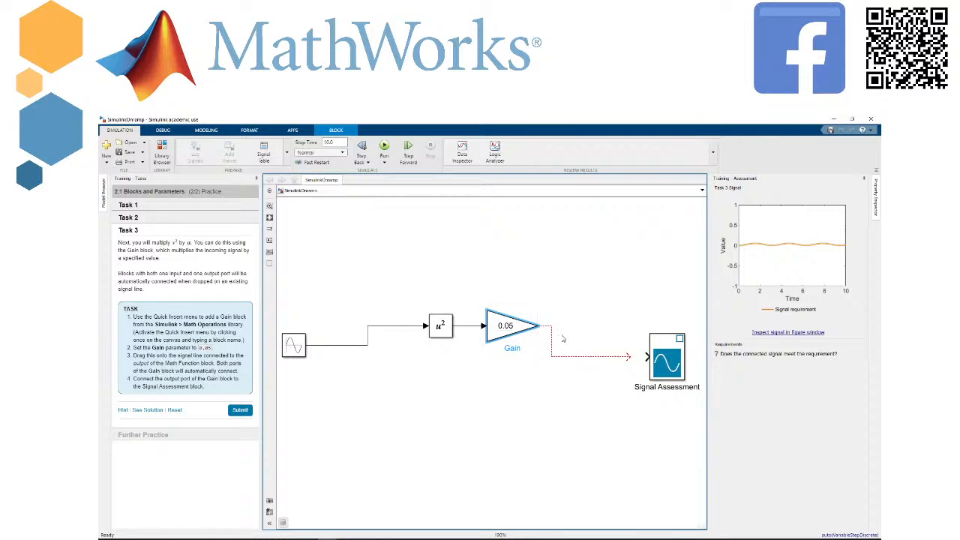
{"action": "left_click_drag", "start_coordinate": [626, 356], "coordinate": [645, 356]}
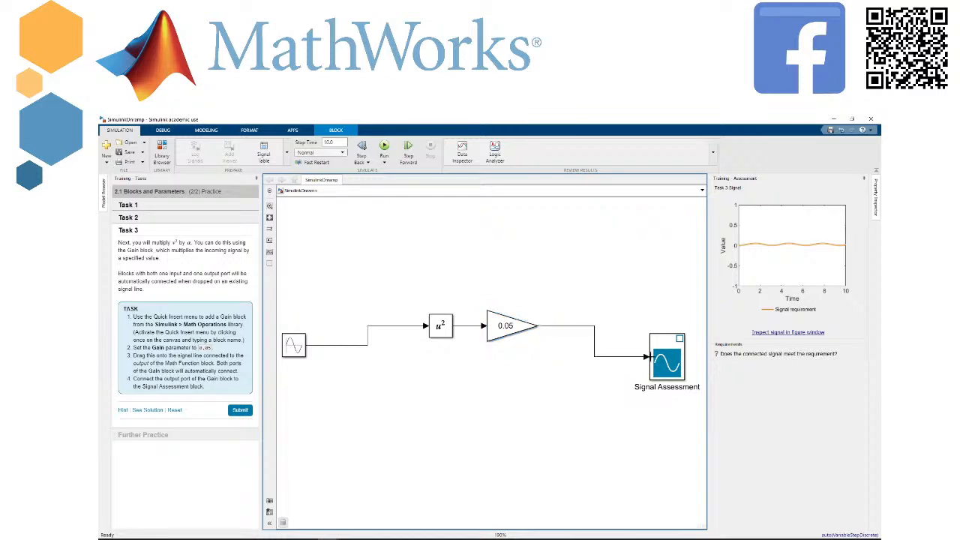
Step: Submit Task 3 of Blocks and Parameters and advance to the quiz of section 2.2 Identifying Blocks and Signals
{"action": "left_click", "coordinate": [242, 412]}
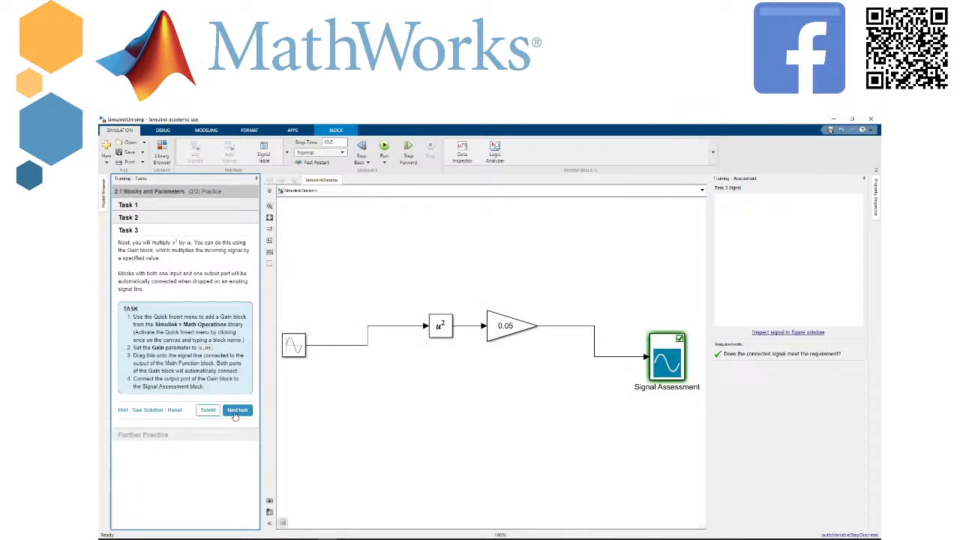
{"action": "left_click", "coordinate": [234, 412]}
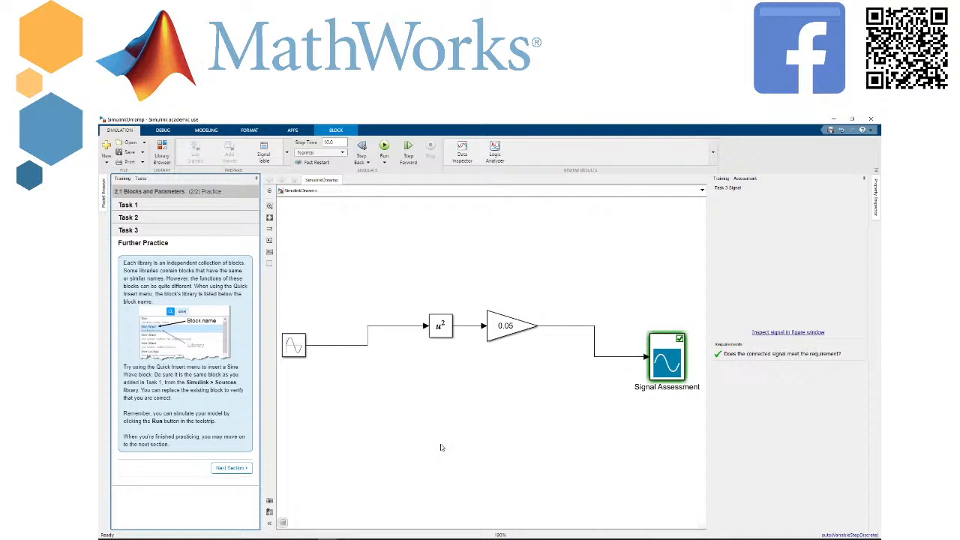
{"action": "left_click", "coordinate": [297, 513]}
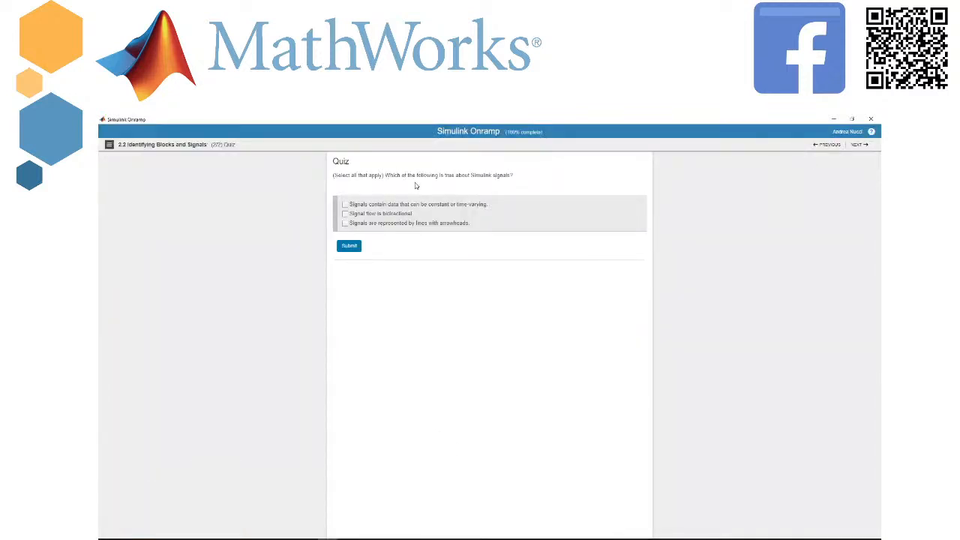
Step: Submit the constant-or-time-varying data and lines-with-arrowheads statements as quiz answers, and continue to the practice of section 3.1 Inspecting Signals
{"action": "left_click", "coordinate": [345, 204]}
{"action": "left_click", "coordinate": [350, 249]}
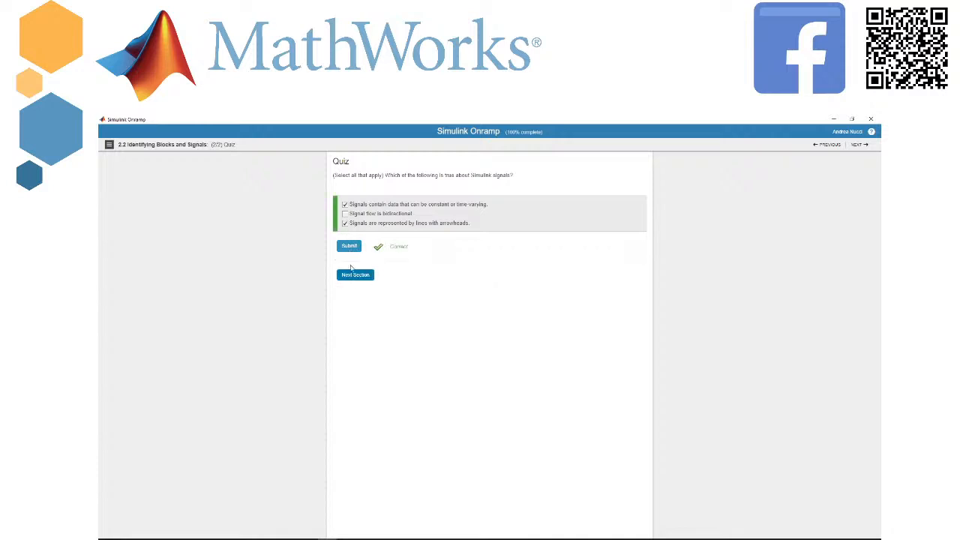
{"action": "left_click", "coordinate": [367, 277]}
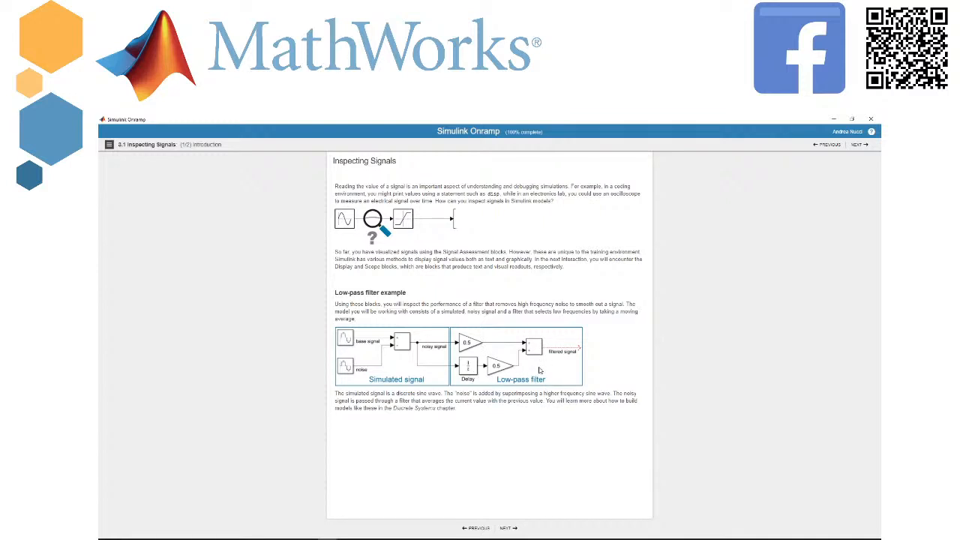
{"action": "left_click", "coordinate": [504, 528]}
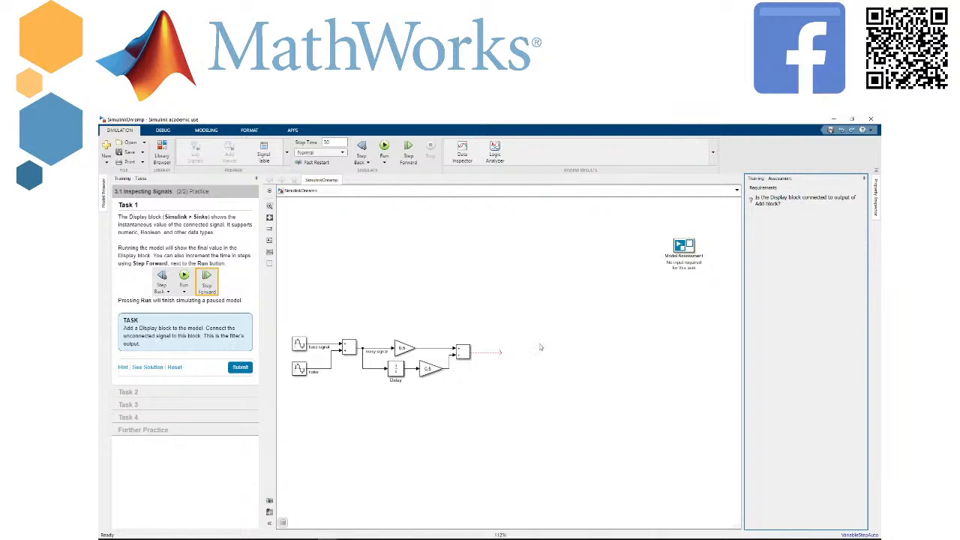
Step: Add a Display block at the end of the unconnected Add output signal, and move the Model Assessment block closer above the filter blocks
{"action": "double_click", "coordinate": [489, 294]}
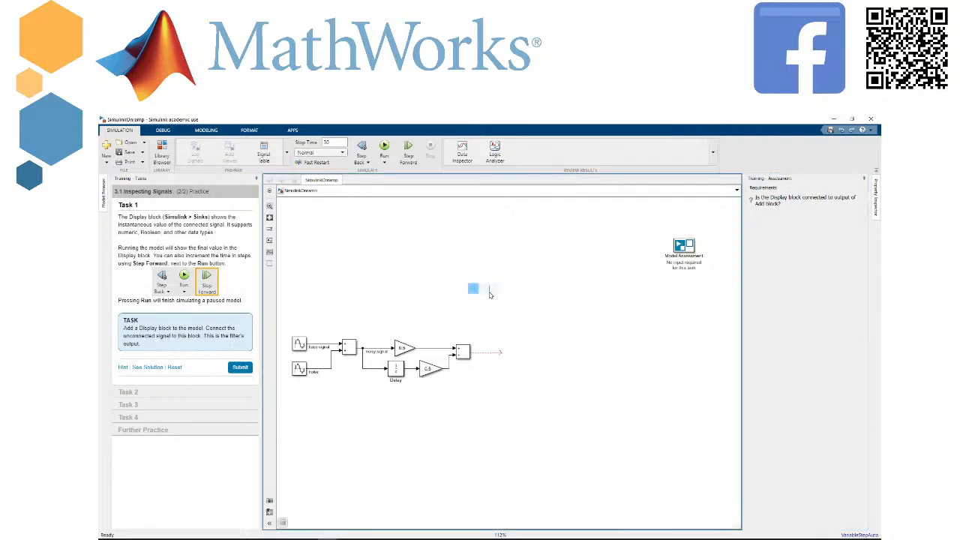
{"action": "type", "text": "displ"}
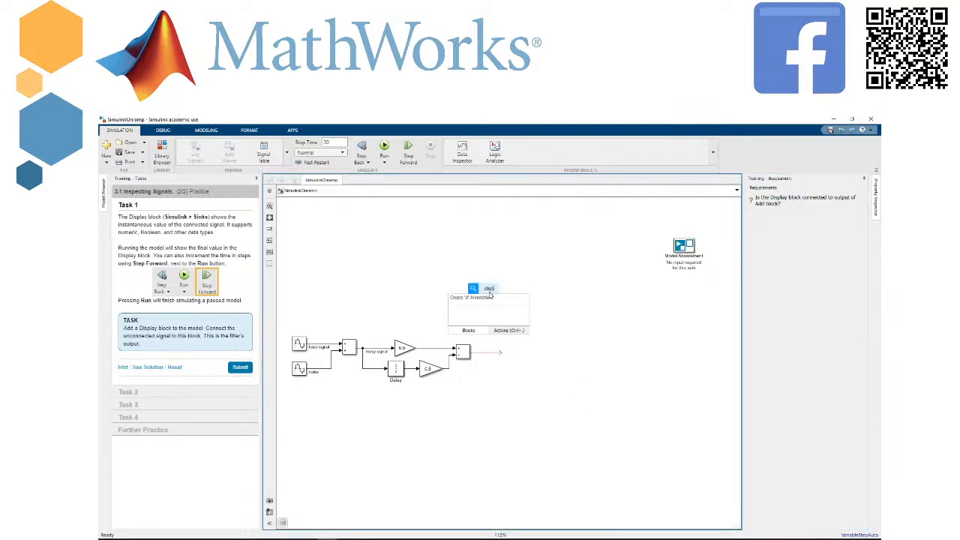
{"action": "type", "text": "ay"}
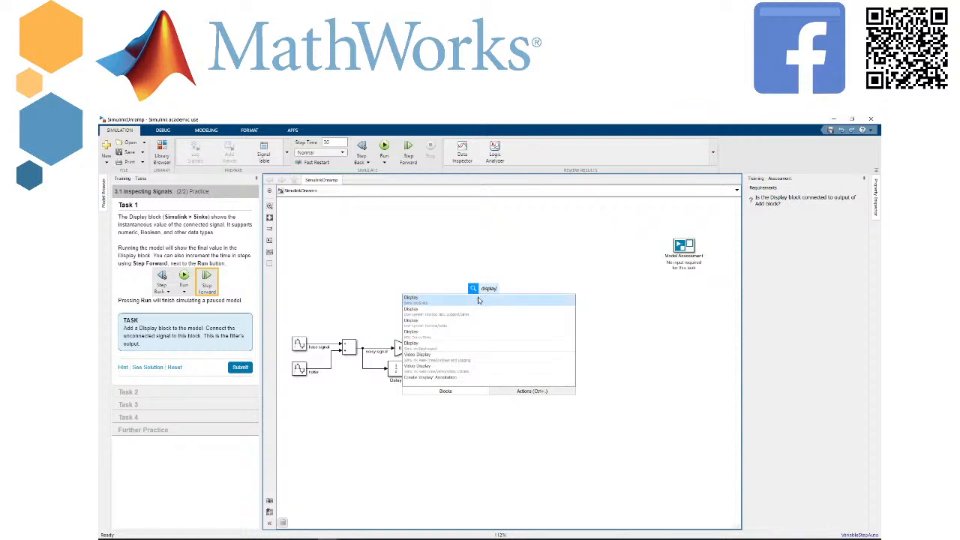
{"action": "left_click", "coordinate": [480, 302]}
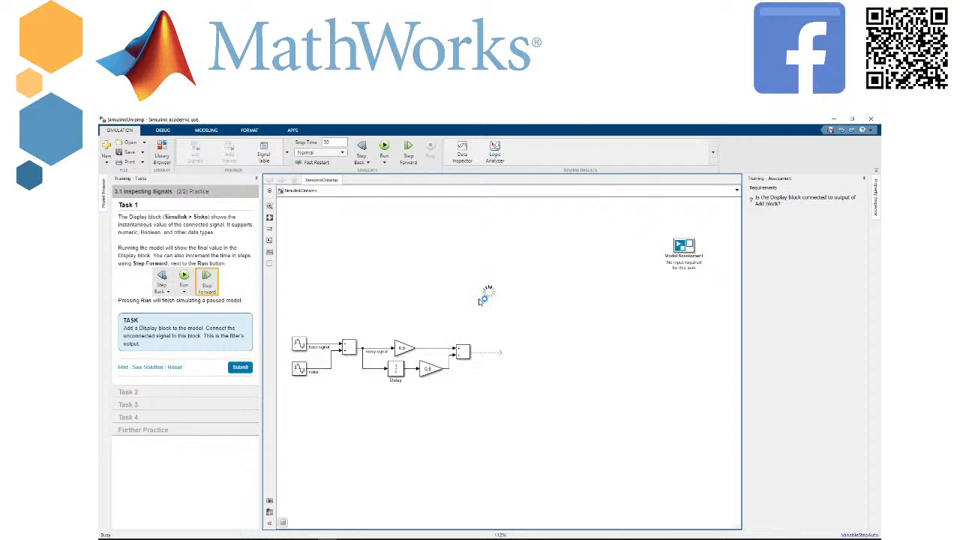
{"action": "left_click_drag", "start_coordinate": [498, 294], "coordinate": [526, 354]}
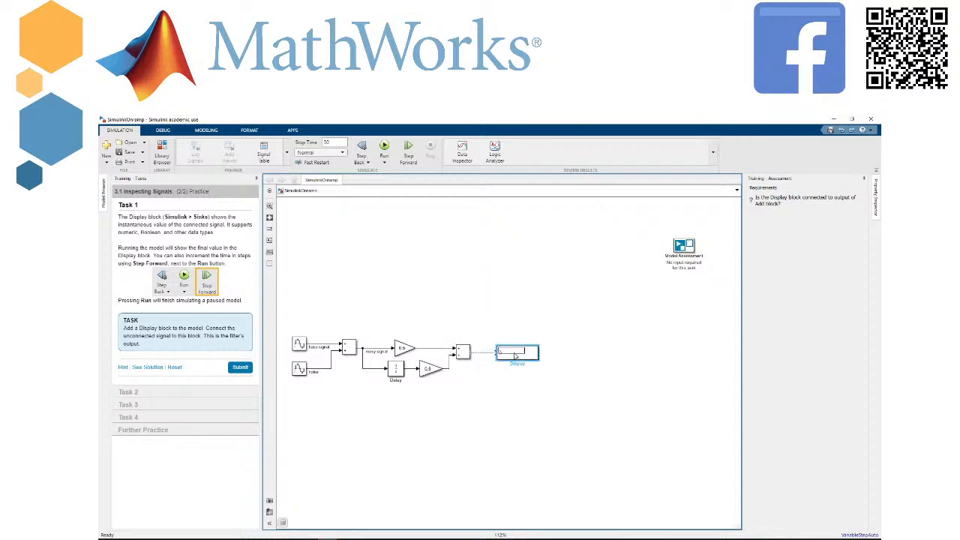
{"action": "left_click_drag", "start_coordinate": [685, 241], "coordinate": [556, 253]}
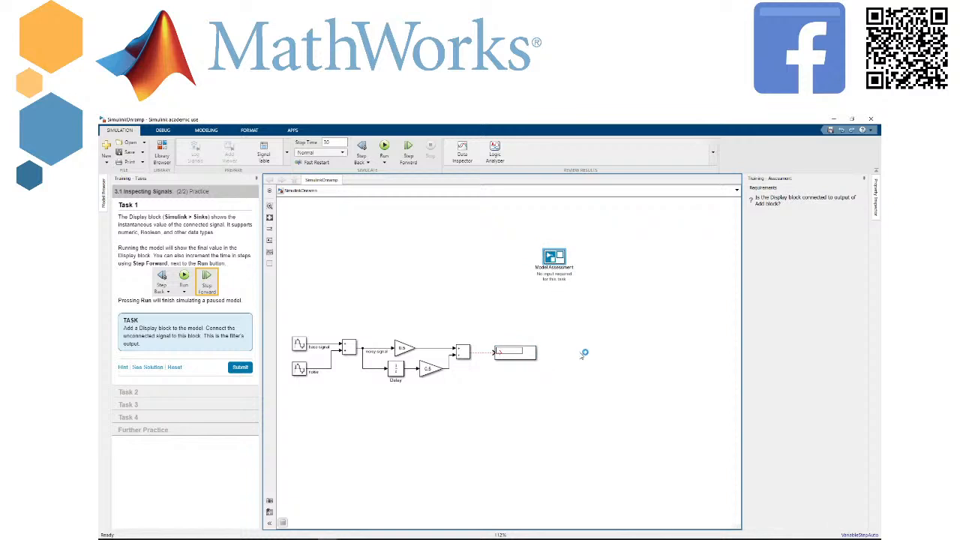
Step: Connect the final Add block's output signal to the Display block and submit Task 1 of Inspecting Signals
{"action": "key", "text": "space"}
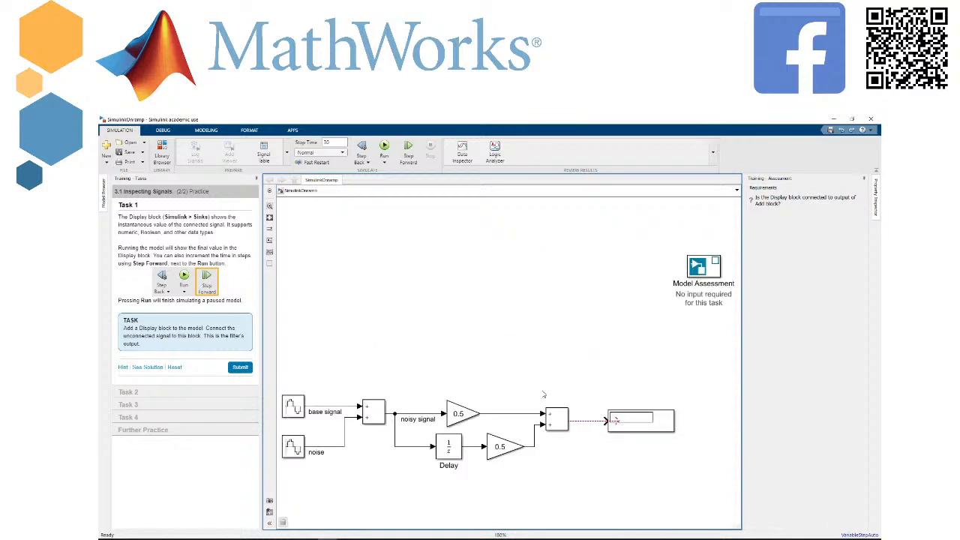
{"action": "left_click", "coordinate": [616, 420]}
{"action": "left_click_drag", "start_coordinate": [615, 419], "coordinate": [609, 420]}
{"action": "left_click", "coordinate": [240, 367]}
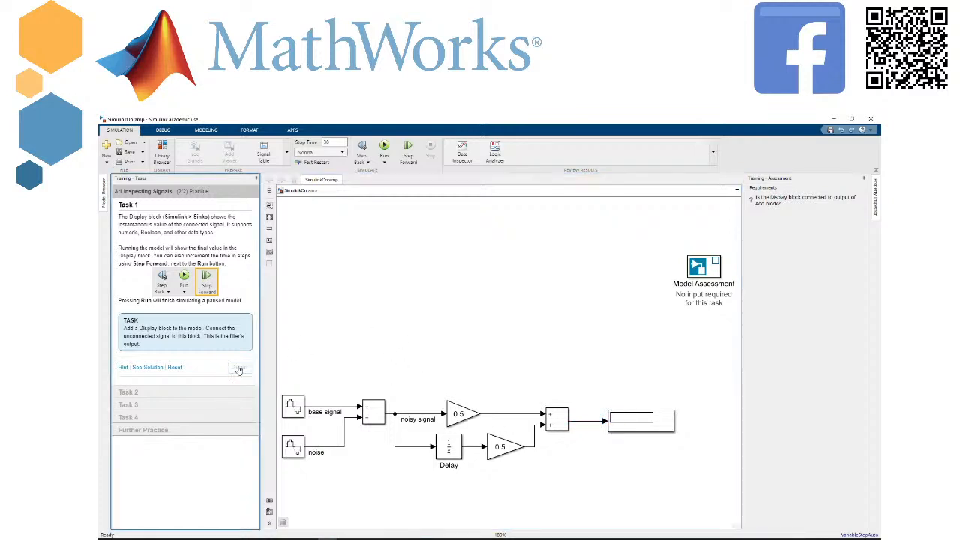
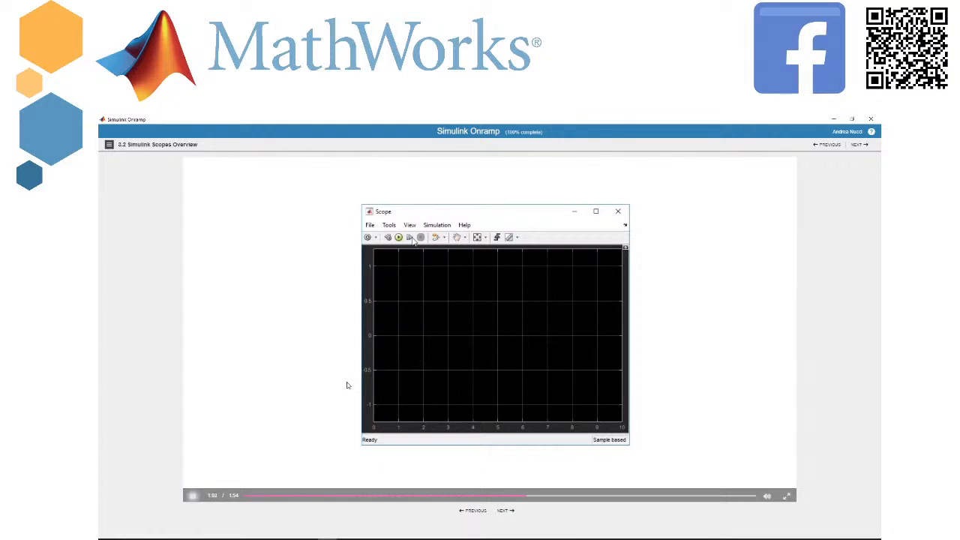
Step: Open the Mathematical Operators practice of chapter 4, Basic Algorithms, and enlarge the Ramp block in its model
{"action": "left_click", "coordinate": [110, 145]}
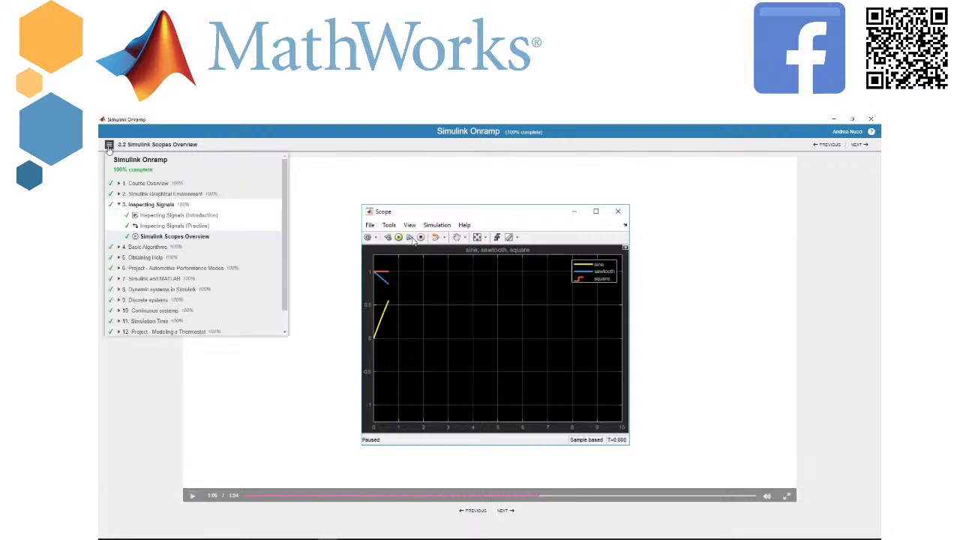
{"action": "left_click", "coordinate": [133, 248]}
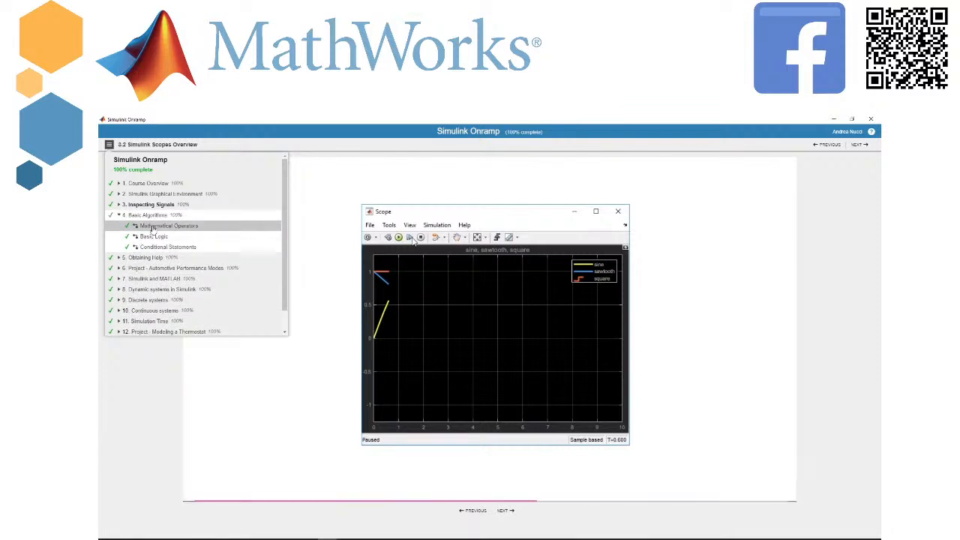
{"action": "left_click", "coordinate": [153, 228]}
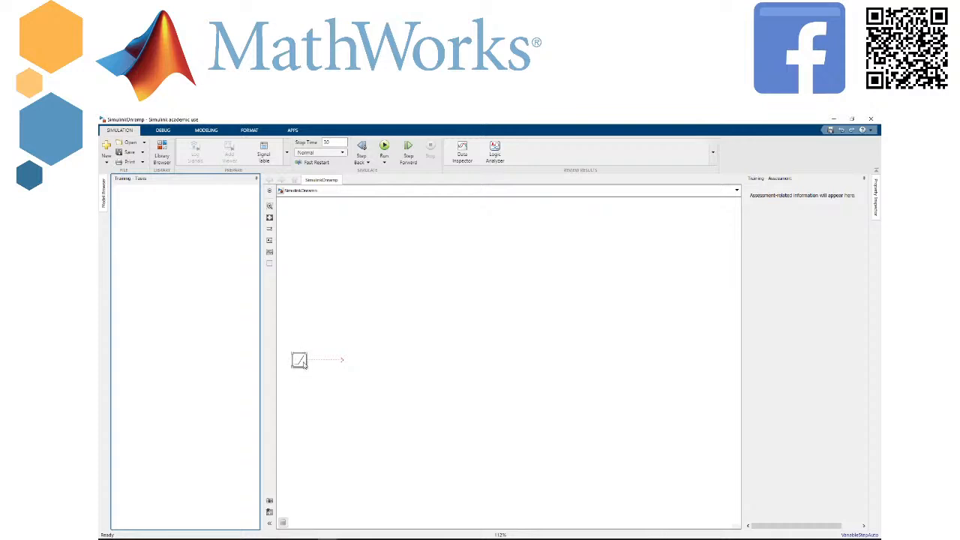
{"action": "left_click_drag", "start_coordinate": [307, 368], "coordinate": [331, 394]}
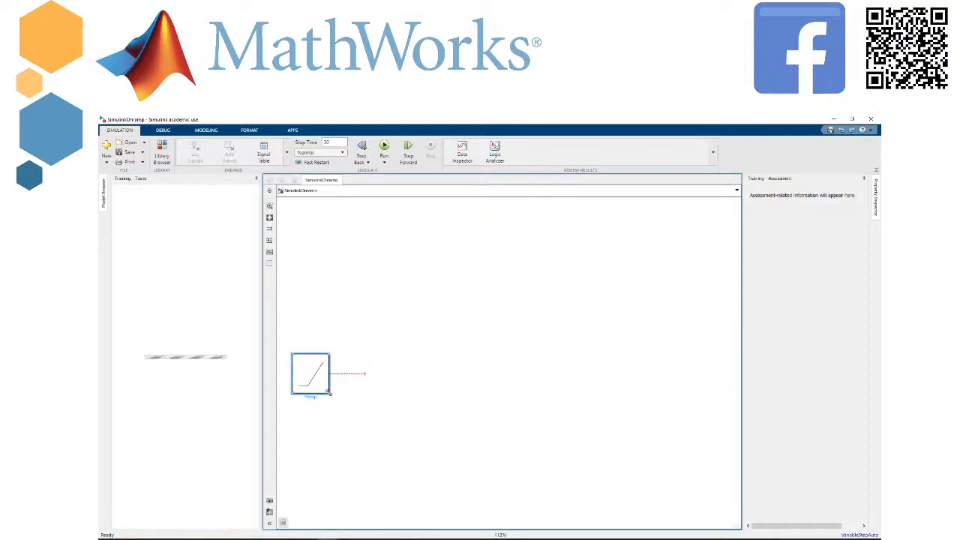
{"action": "left_click", "coordinate": [338, 441]}
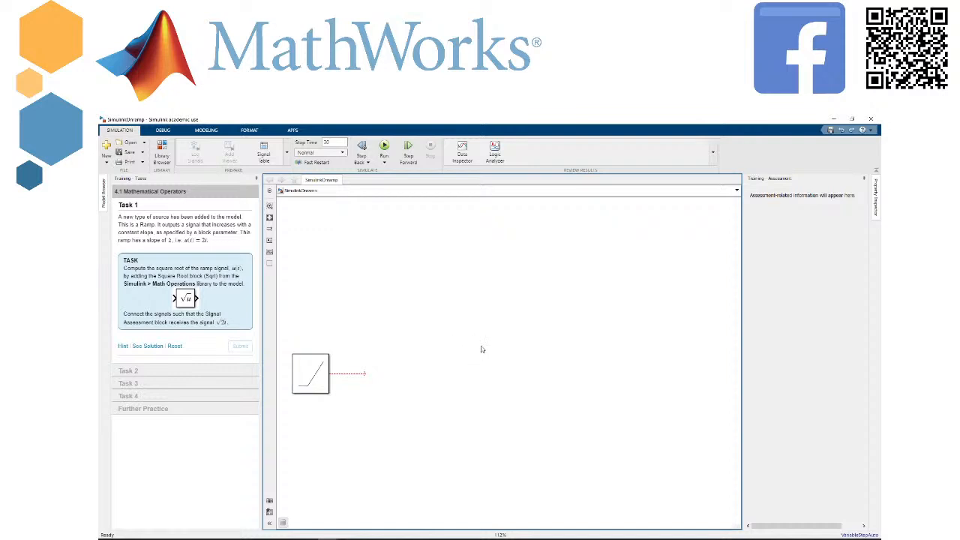
Step: Add a Square Root block to the model and attach it to the Ramp block's output signal
{"action": "double_click", "coordinate": [494, 328]}
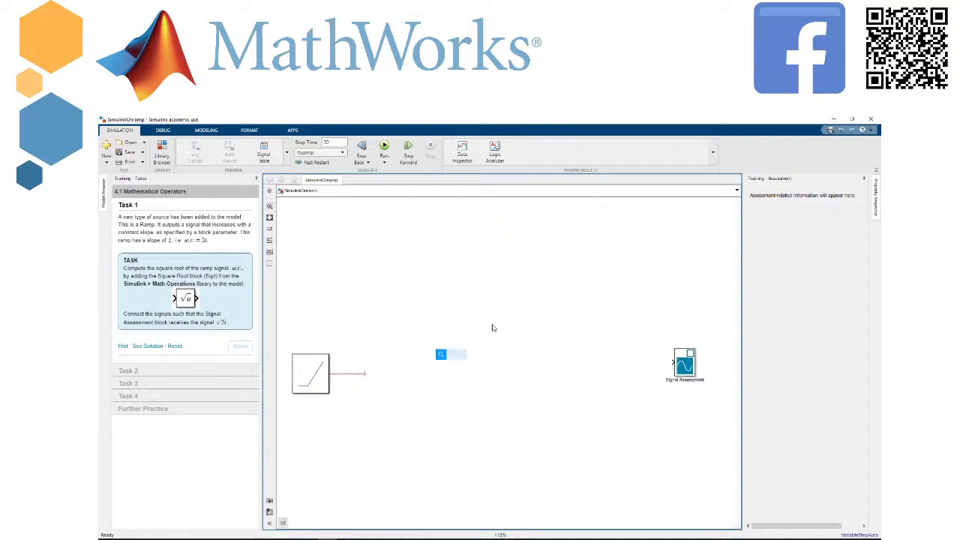
{"action": "type", "text": "square"}
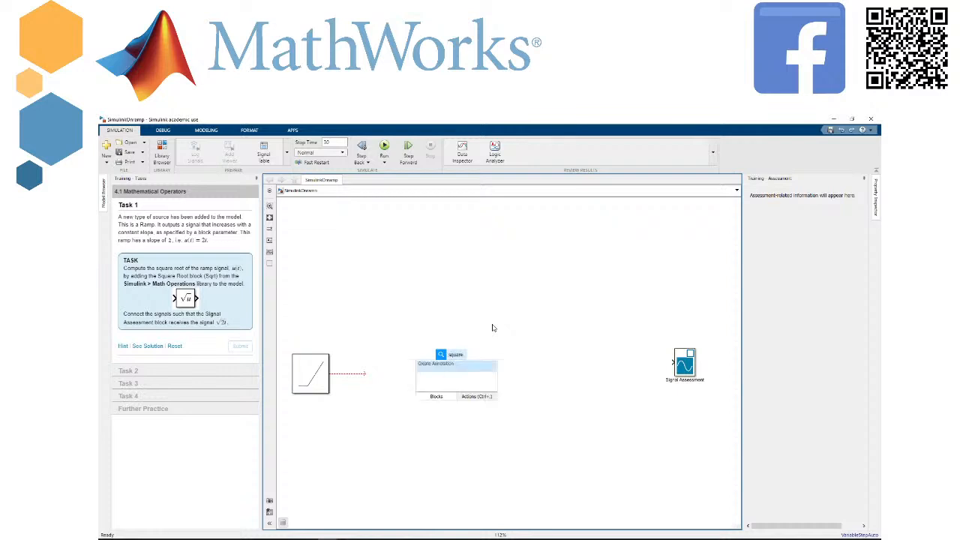
{"action": "type", "text": " roo"}
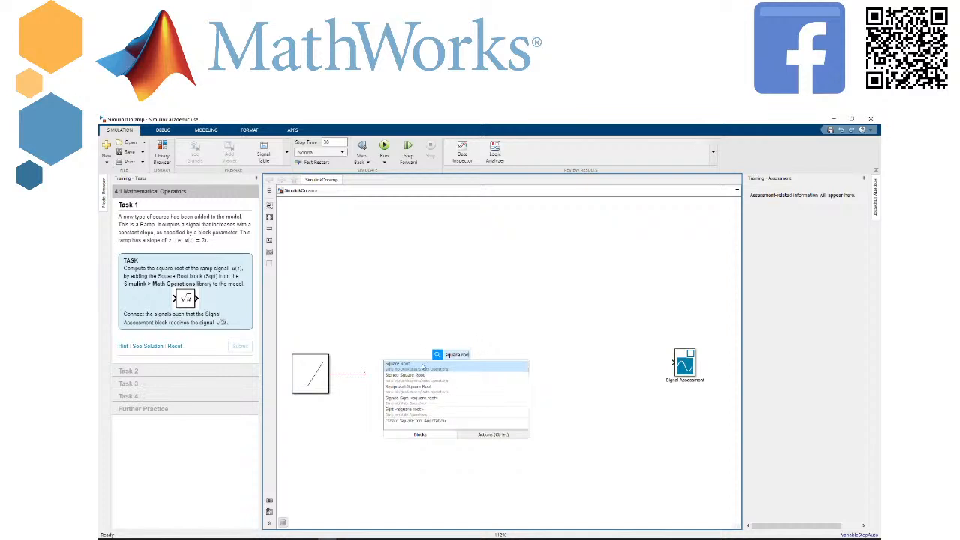
{"action": "left_click", "coordinate": [420, 367]}
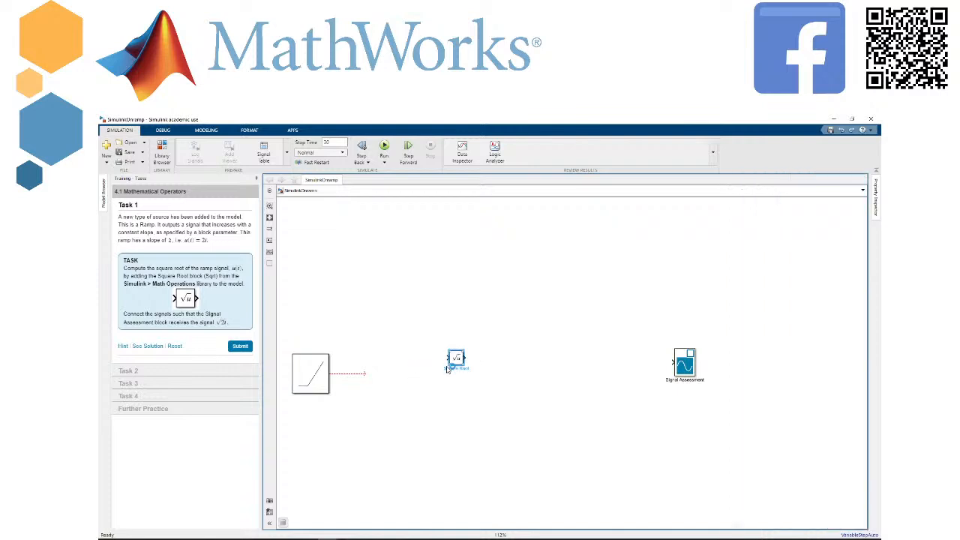
{"action": "left_click_drag", "start_coordinate": [449, 366], "coordinate": [374, 376]}
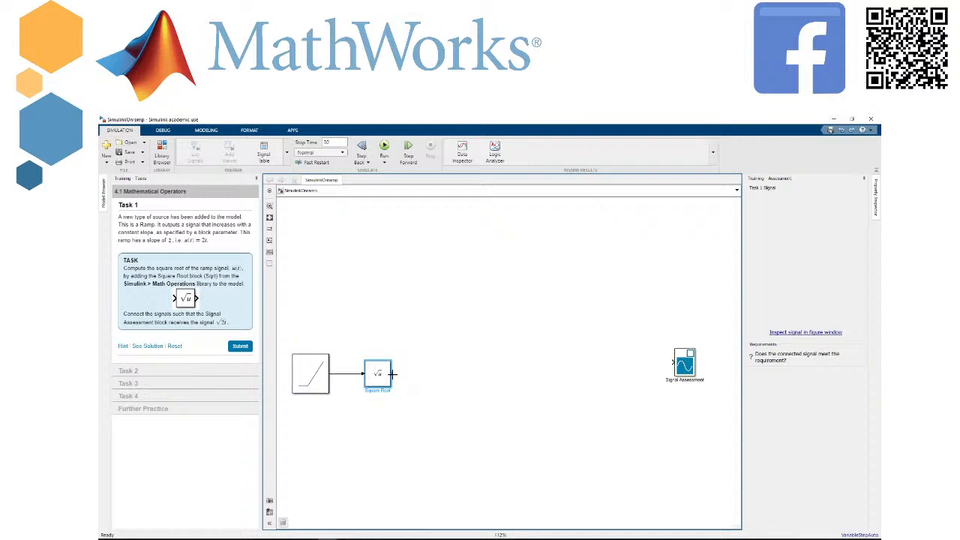
Step: Wire the Square Root block's output to the Signal Assessment block, then submit Task 1 and advance to Task 2
{"action": "left_click_drag", "start_coordinate": [393, 373], "coordinate": [673, 362]}
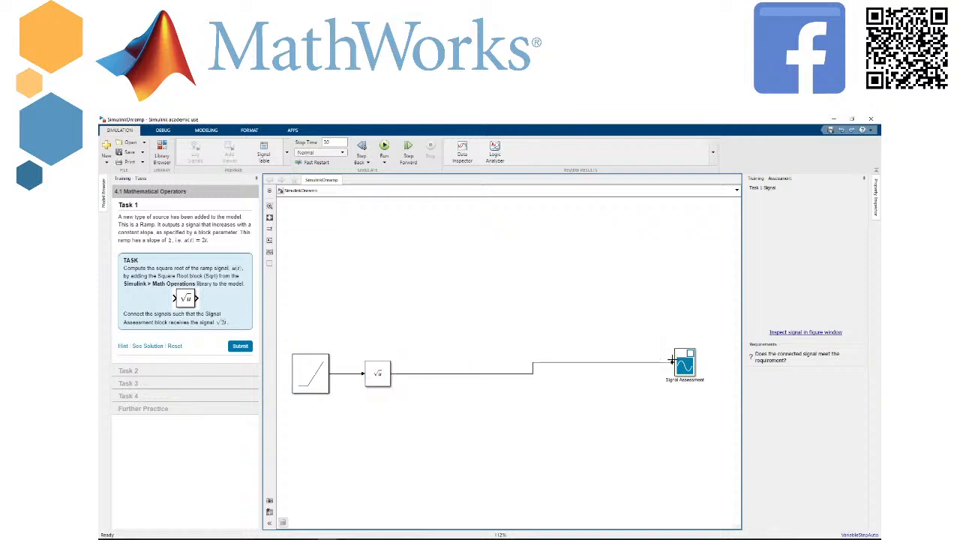
{"action": "left_click", "coordinate": [248, 347]}
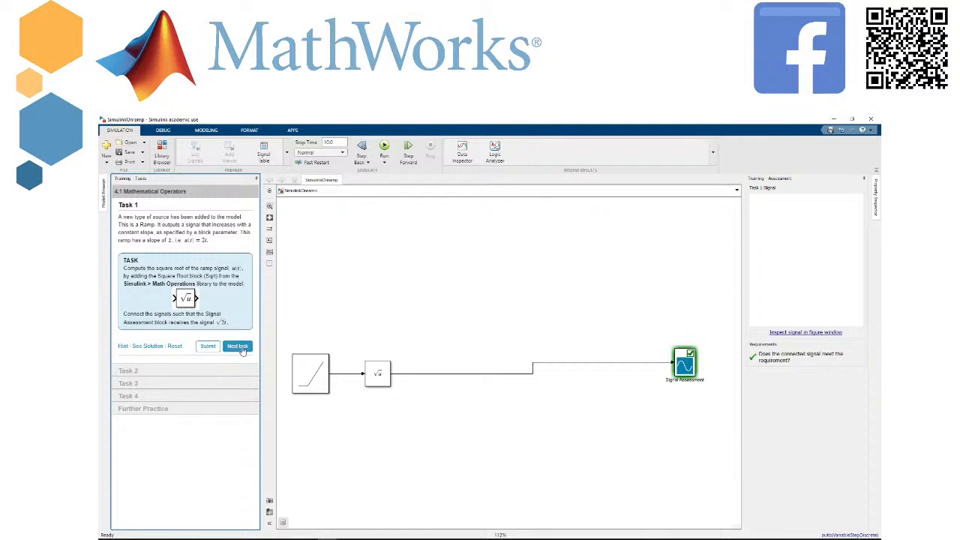
{"action": "left_click", "coordinate": [237, 347]}
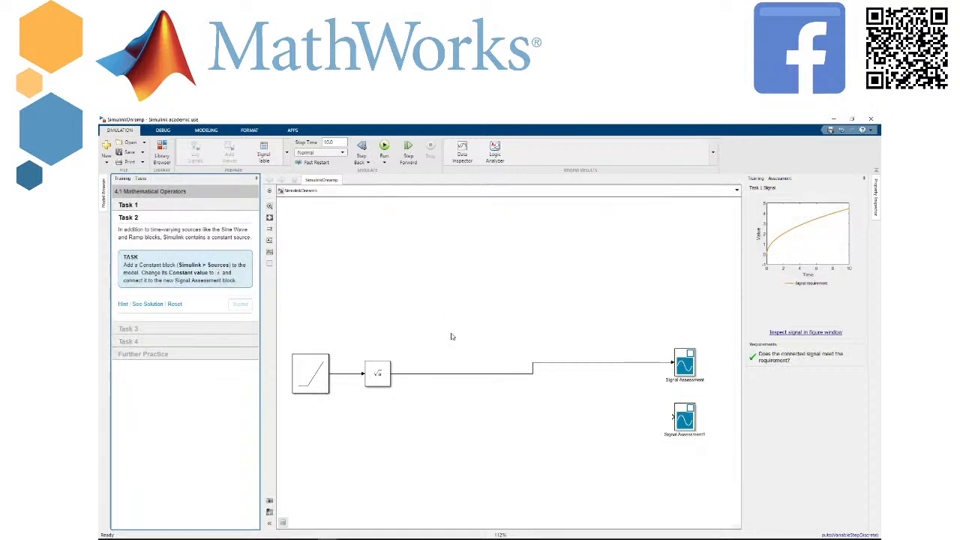
Step: Add a Constant block to the model above the Square Root block's output signal
{"action": "double_click", "coordinate": [489, 324]}
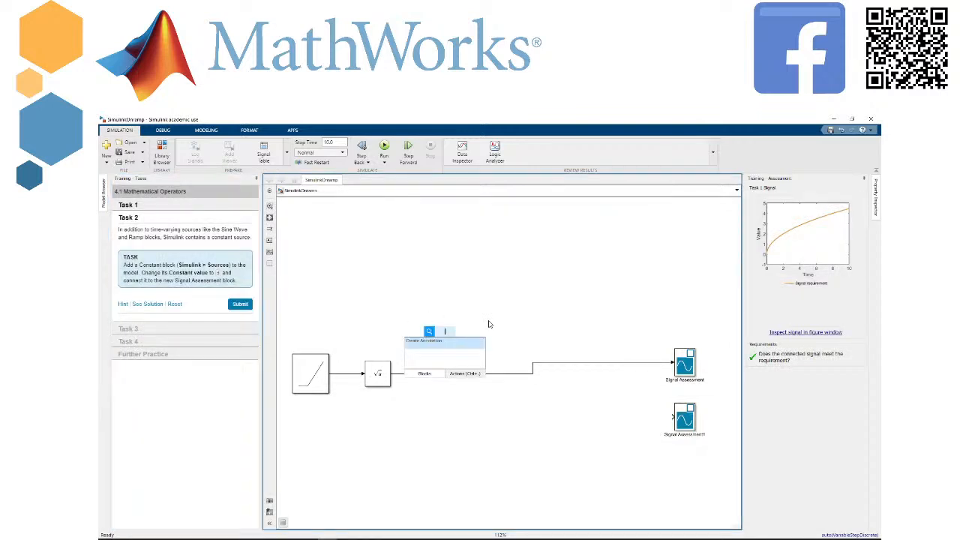
{"action": "type", "text": "Constant"}
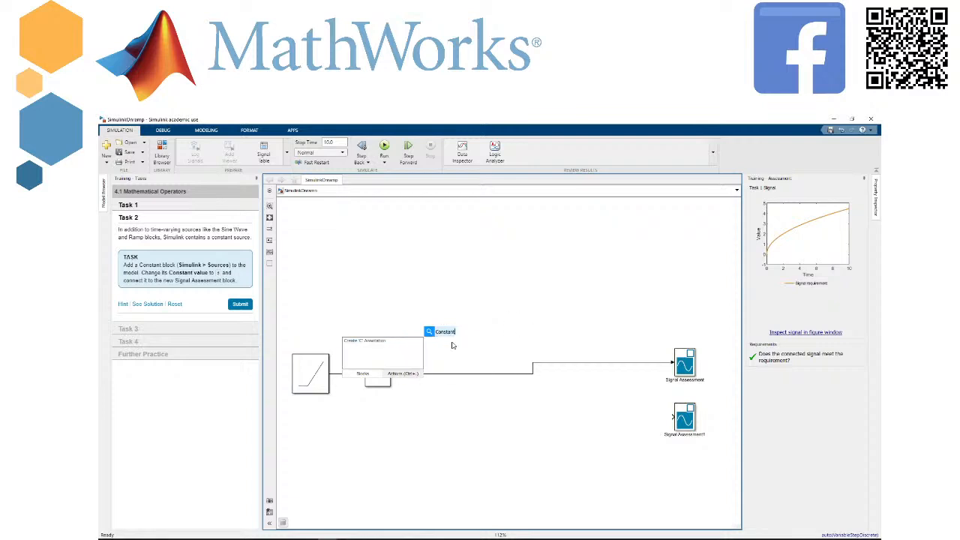
{"action": "left_click", "coordinate": [409, 348]}
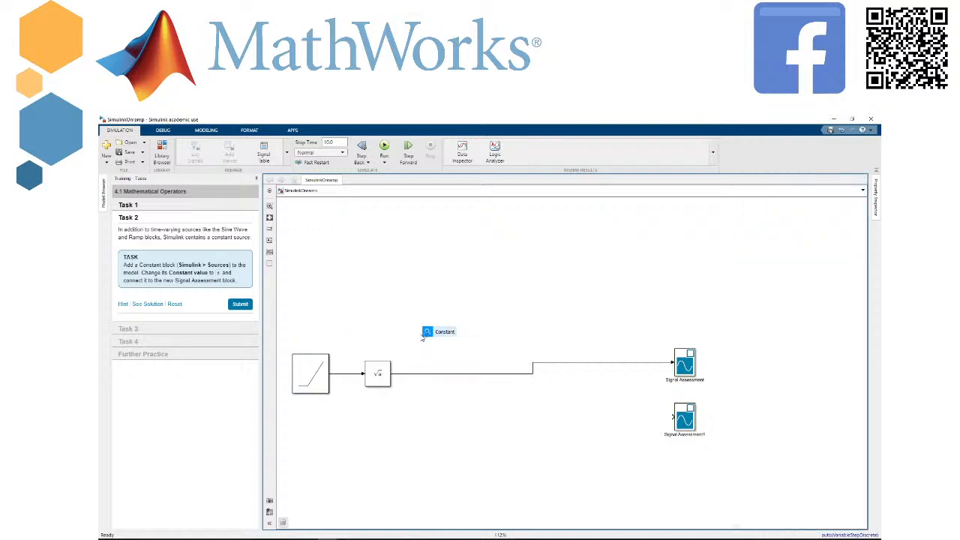
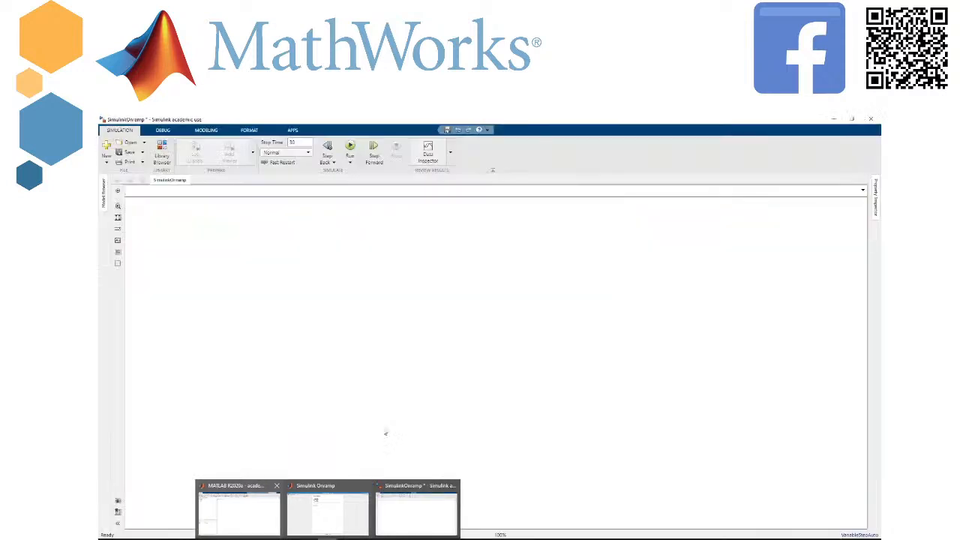
Step: Switch to the SimulinkOnramp model window and add a Sine Wave block for Task 1 of Discrete Systems
{"action": "left_click", "coordinate": [407, 514]}
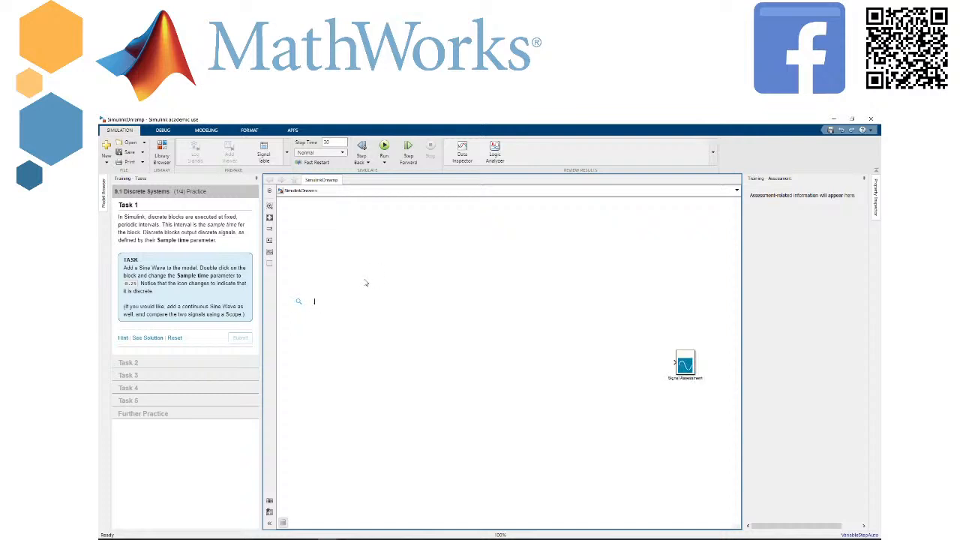
{"action": "type", "text": "since wave"}
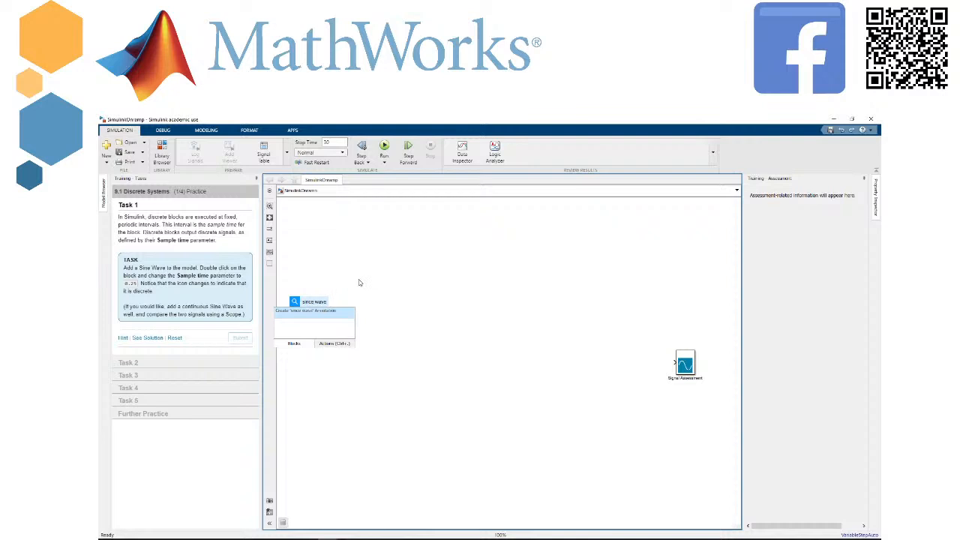
{"action": "key", "text": "BackSpace"}
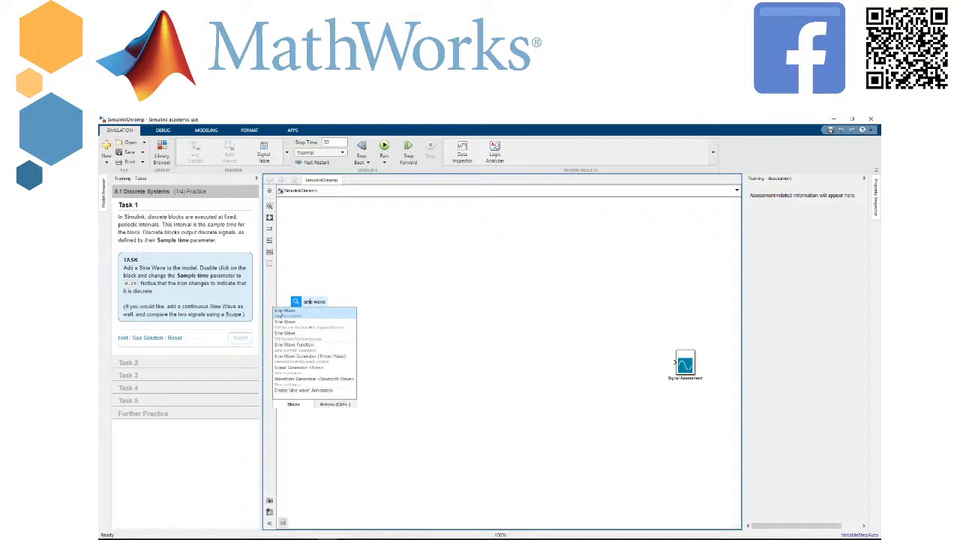
{"action": "left_click", "coordinate": [292, 313]}
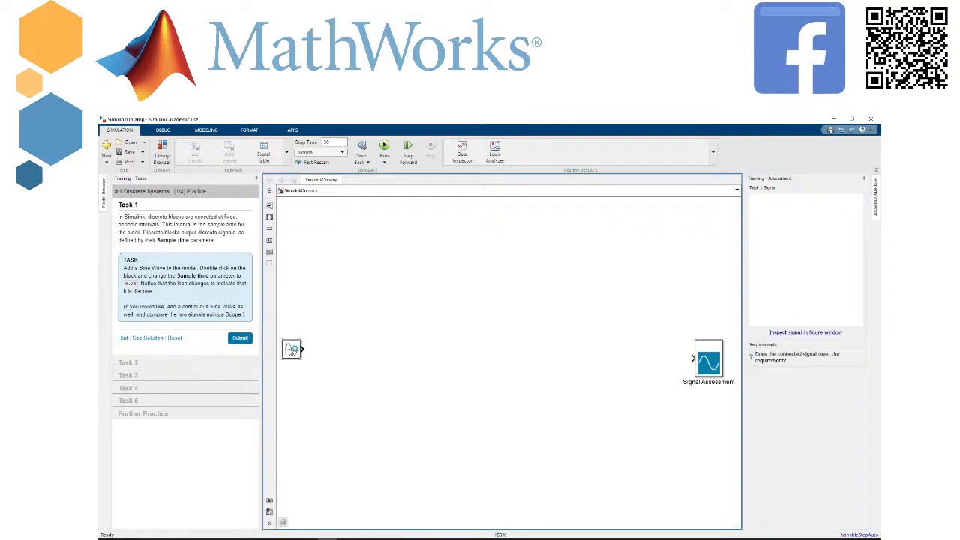
Step: Set the Sine Wave block's Sample time to 0.25 and enlarge the block on the canvas
{"action": "left_click", "coordinate": [293, 350]}
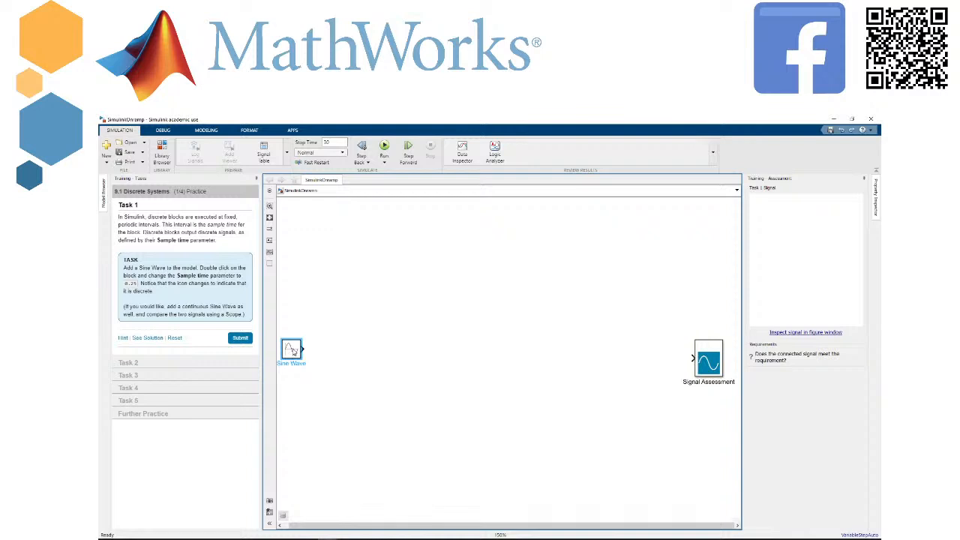
{"action": "double_click", "coordinate": [292, 350]}
{"action": "left_click_drag", "start_coordinate": [410, 238], "coordinate": [486, 204]}
{"action": "double_click", "coordinate": [403, 450]}
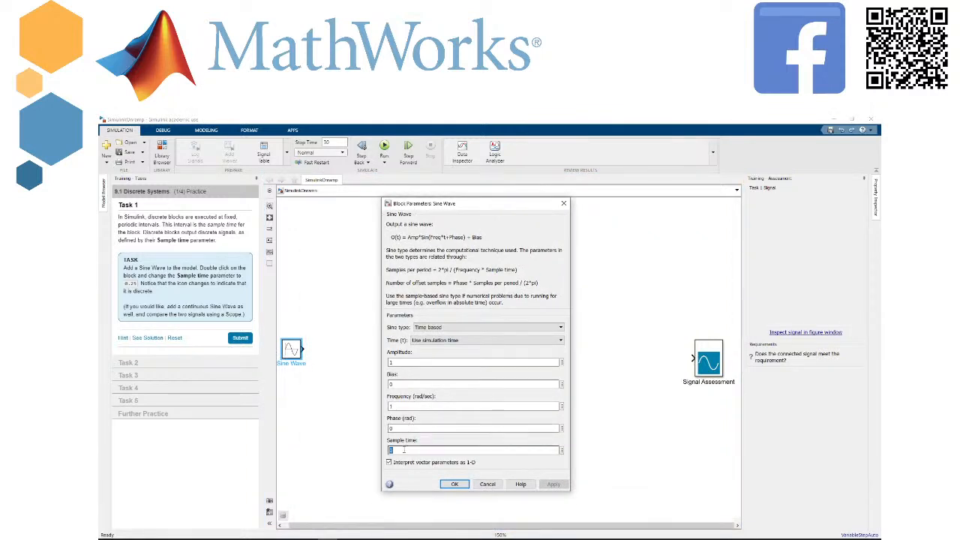
{"action": "type", "text": "0.25"}
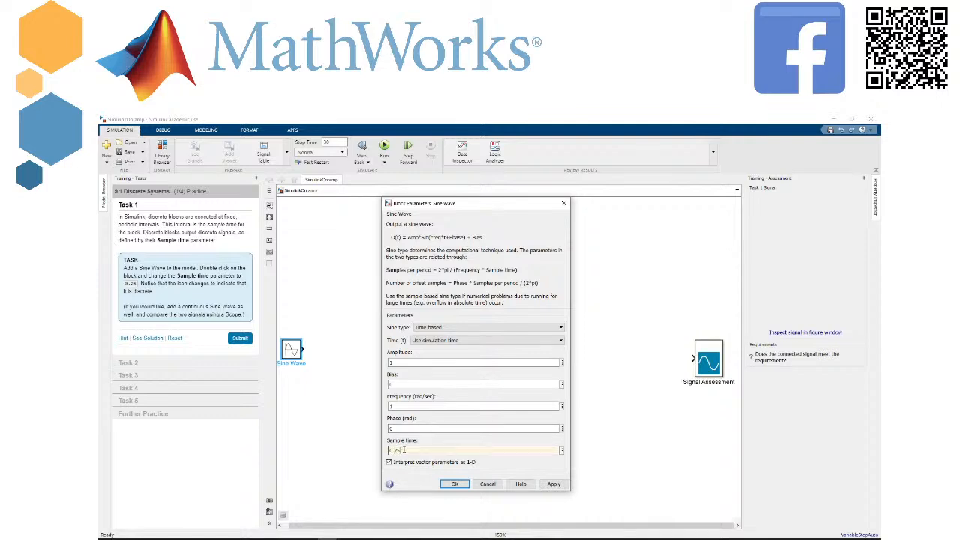
{"action": "key", "text": "Return"}
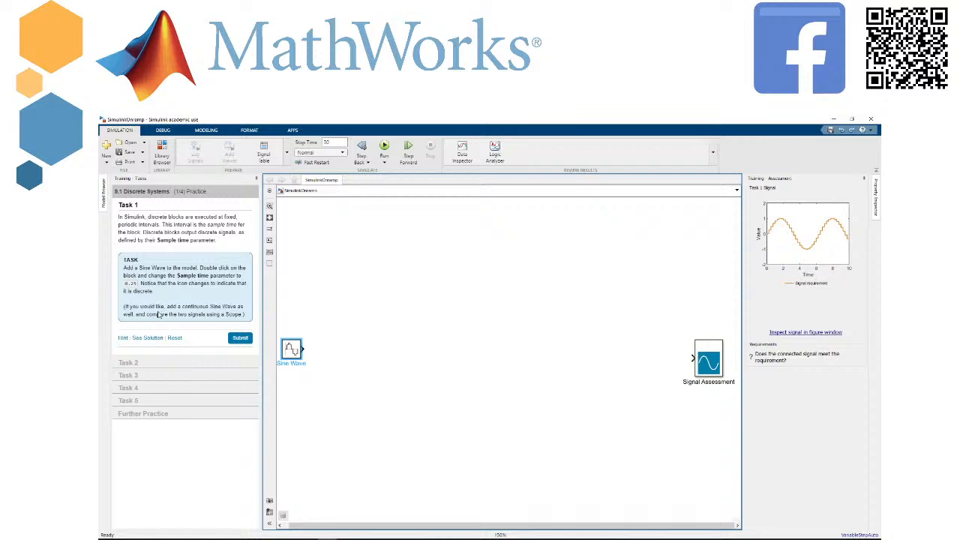
{"action": "left_click", "coordinate": [294, 354]}
{"action": "left_click_drag", "start_coordinate": [301, 360], "coordinate": [366, 401]}
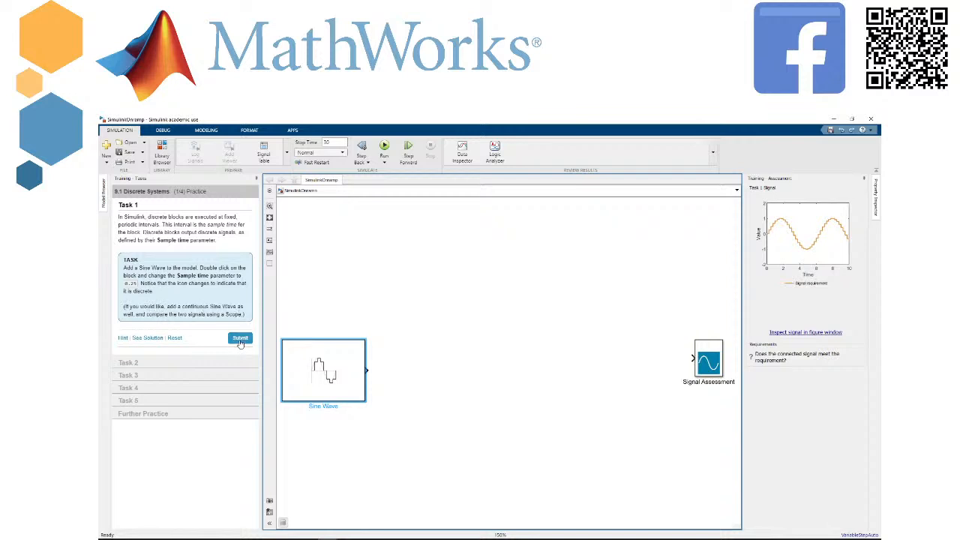
Step: Wire the Sine Wave block's output to the Signal Assessment block, then submit Task 1 and advance to Task 2
{"action": "left_click_drag", "start_coordinate": [365, 368], "coordinate": [694, 359]}
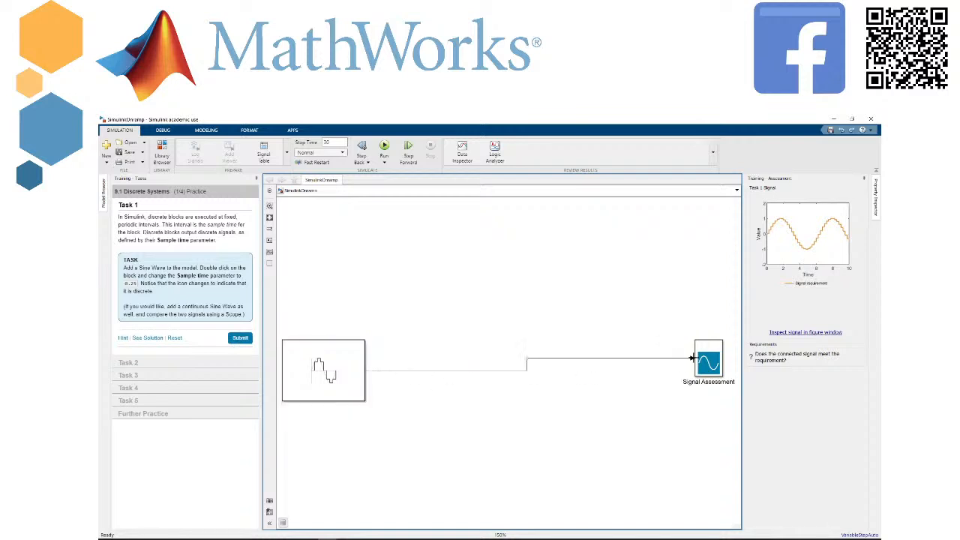
{"action": "left_click", "coordinate": [239, 339]}
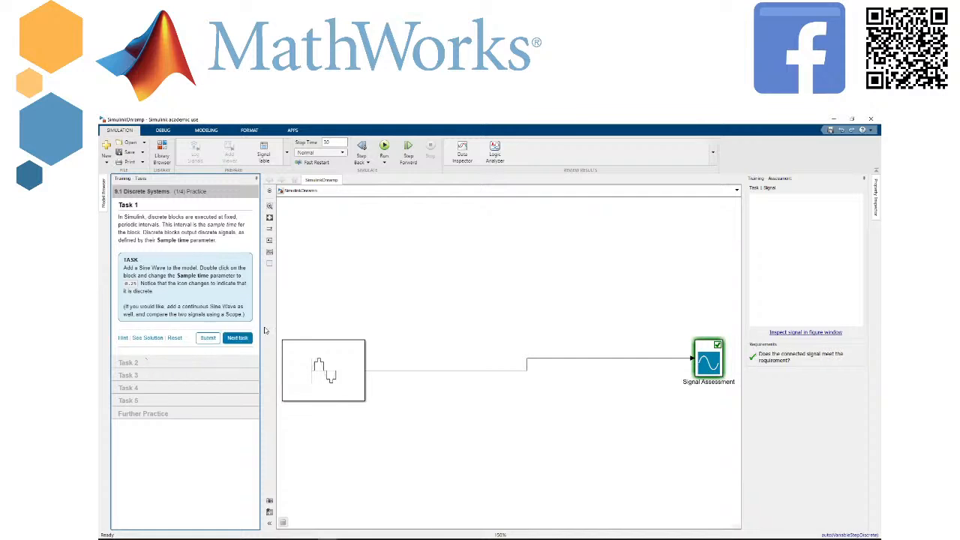
{"action": "left_click", "coordinate": [246, 339]}
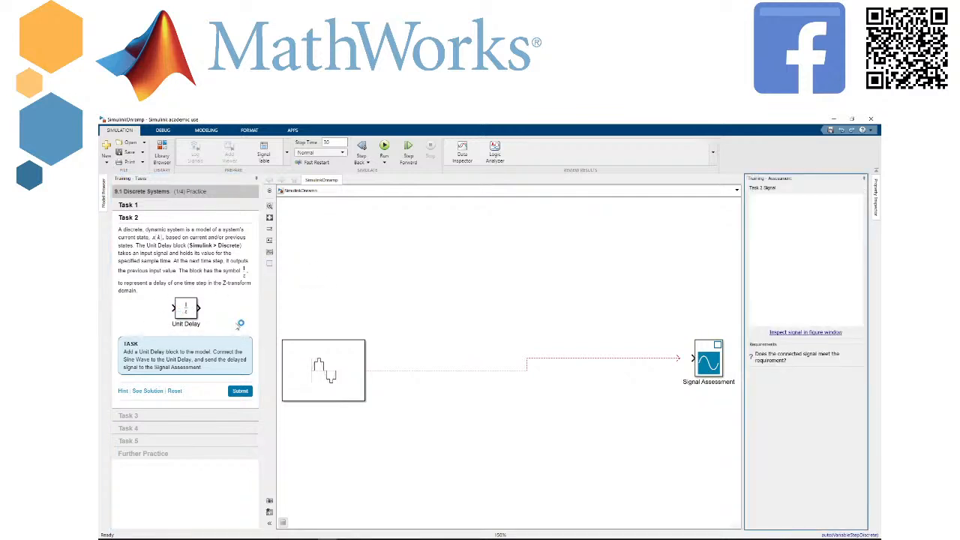
Step: Add a Unit Delay block between the Sine Wave and Signal Assessment blocks and connect the Sine Wave signal to its input
{"action": "double_click", "coordinate": [450, 323]}
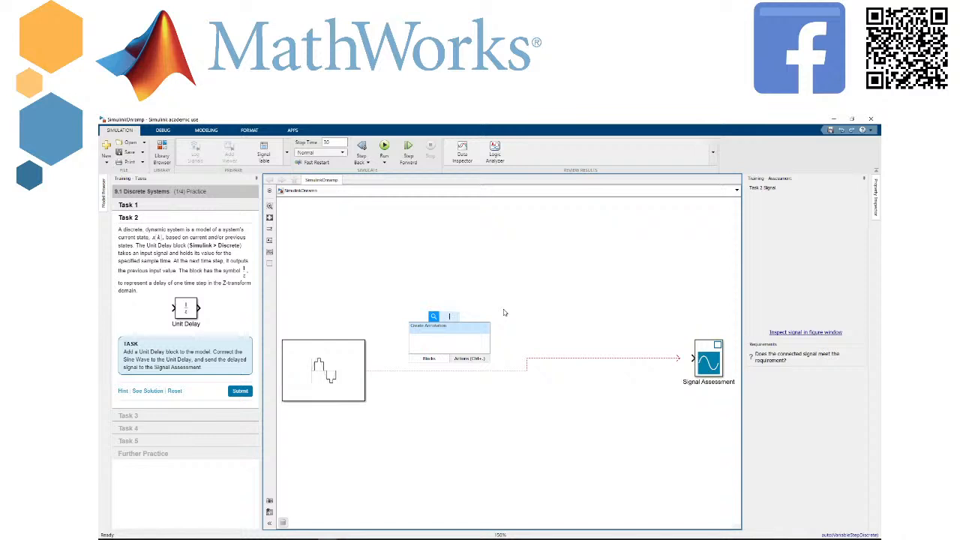
{"action": "type", "text": "unit"}
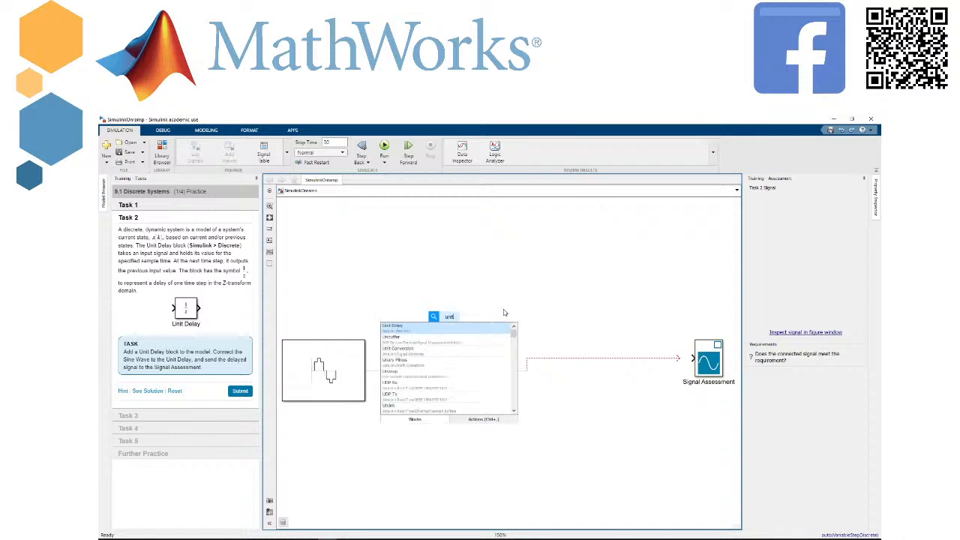
{"action": "left_click", "coordinate": [422, 332]}
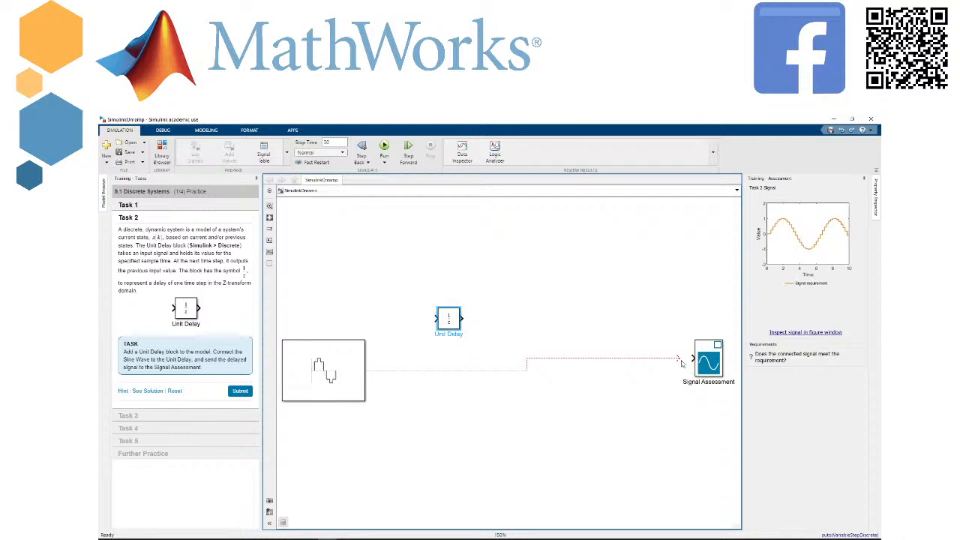
{"action": "left_click_drag", "start_coordinate": [448, 321], "coordinate": [521, 339]}
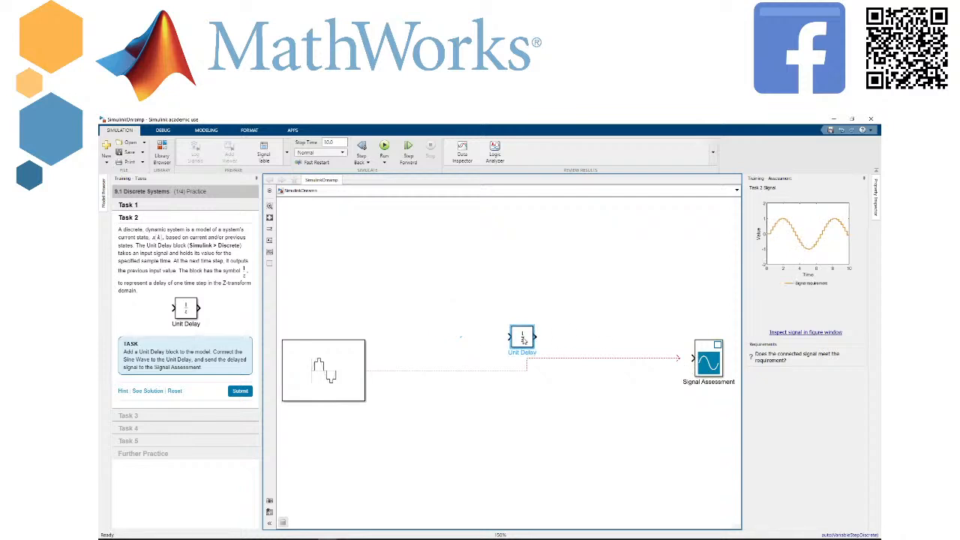
{"action": "left_click_drag", "start_coordinate": [678, 358], "coordinate": [523, 373]}
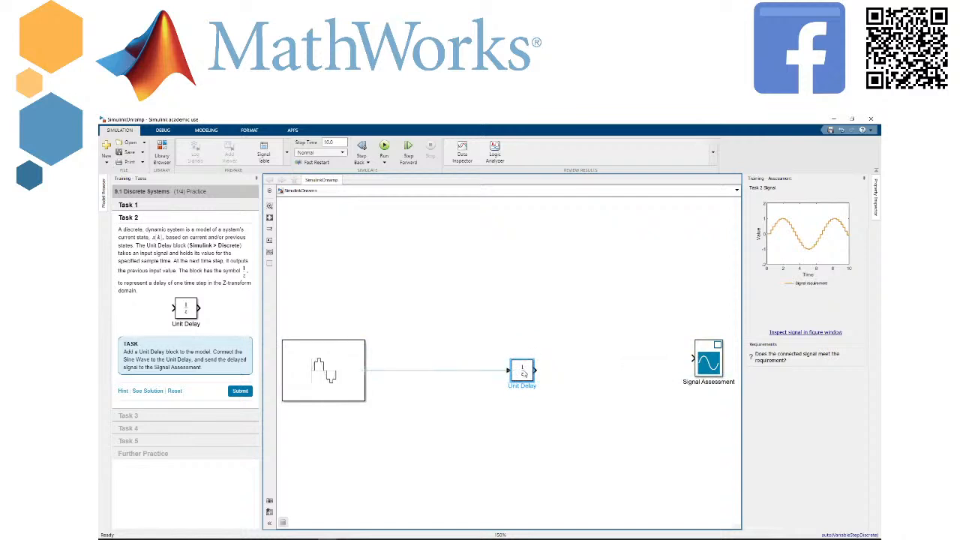
Step: Wire the Unit Delay block's output to the Signal Assessment block, then submit Task 2 and advance to Task 3
{"action": "left_click", "coordinate": [549, 338]}
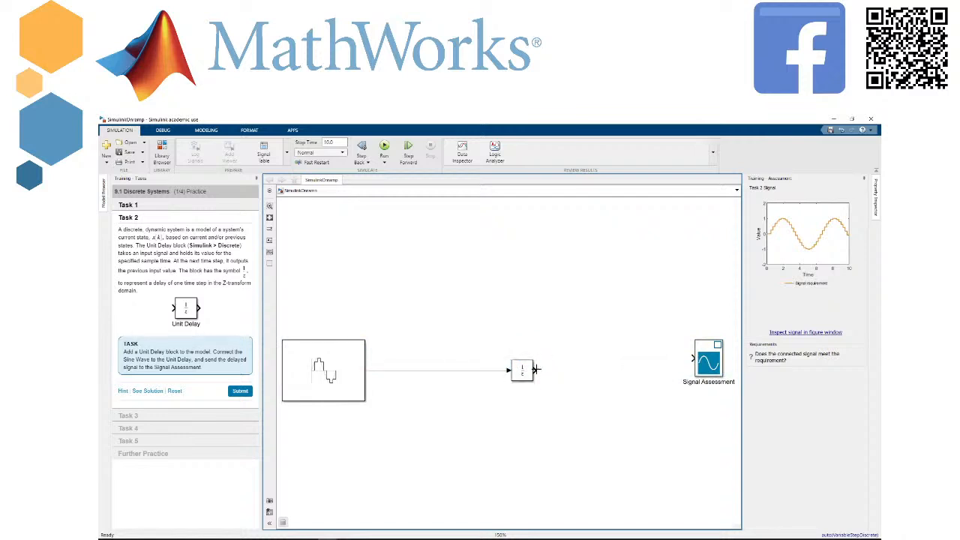
{"action": "left_click_drag", "start_coordinate": [536, 369], "coordinate": [692, 358]}
{"action": "left_click", "coordinate": [239, 394]}
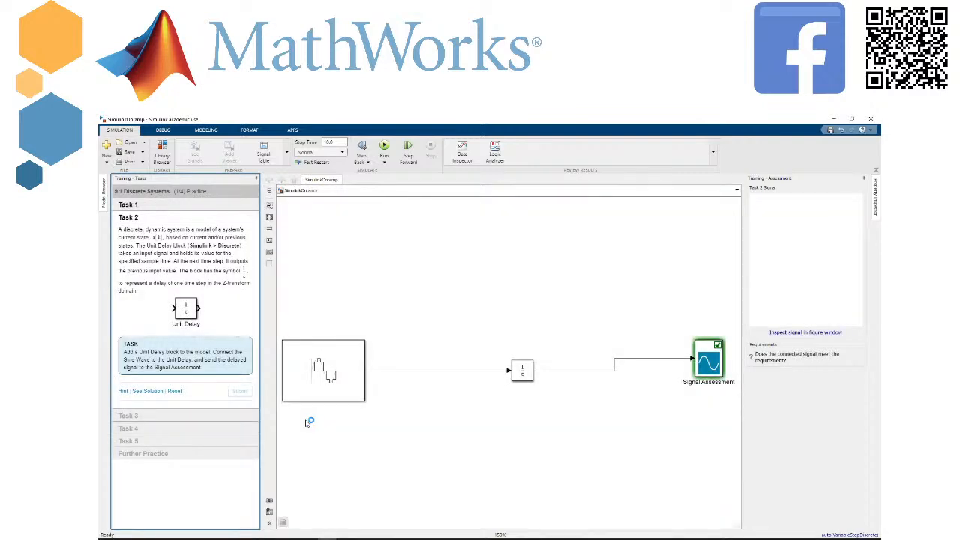
{"action": "left_click", "coordinate": [239, 390]}
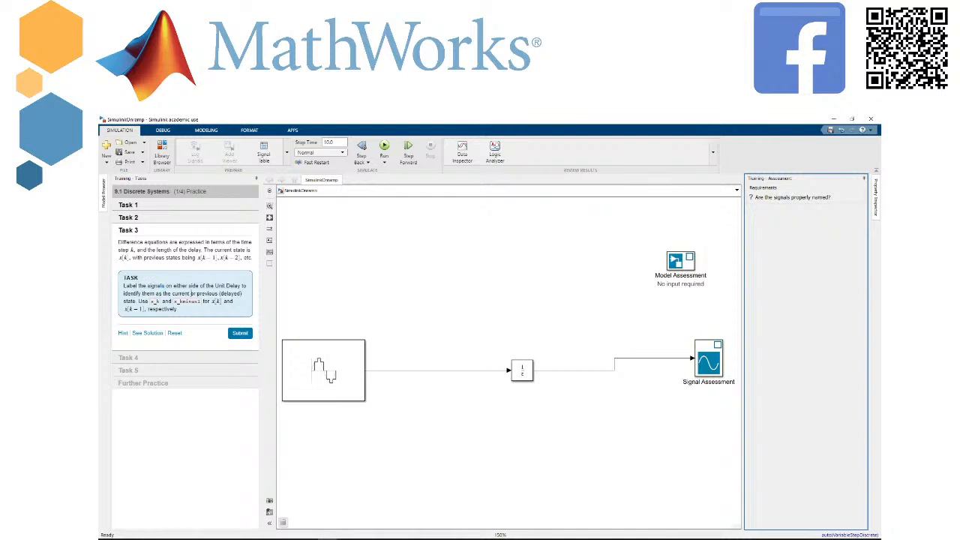
Step: Label the Unit Delay's input signal x_k and its output signal x_kminus1, then submit Task 3 and advance to Task 4
{"action": "double_click", "coordinate": [460, 371]}
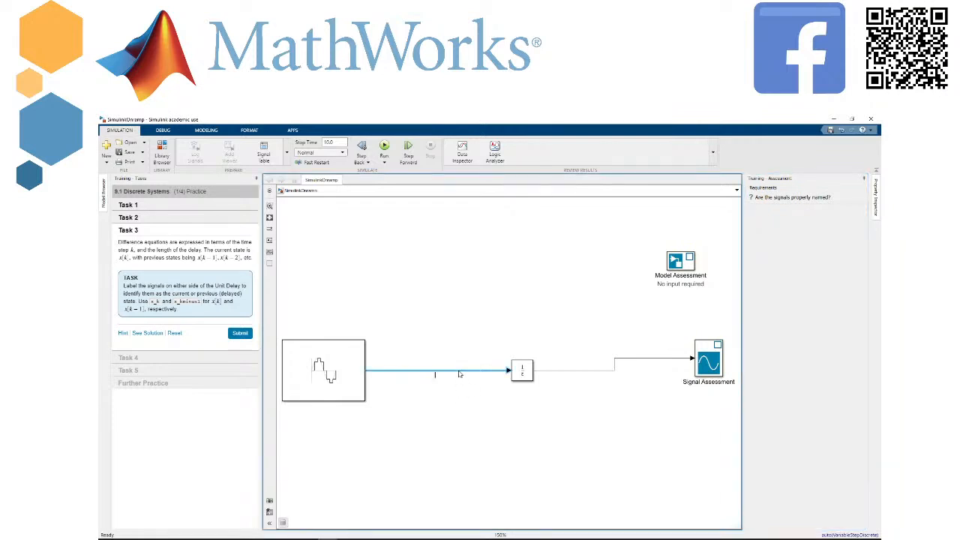
{"action": "type", "text": "x_k"}
{"action": "left_click", "coordinate": [518, 403]}
{"action": "double_click", "coordinate": [589, 373]}
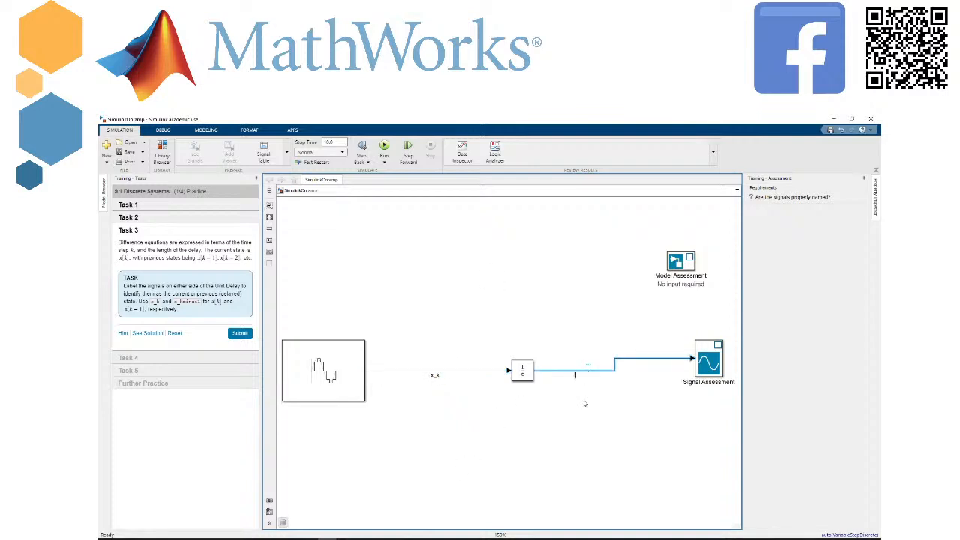
{"action": "type", "text": "x_kminus1"}
{"action": "left_click", "coordinate": [584, 402]}
{"action": "left_click", "coordinate": [233, 335]}
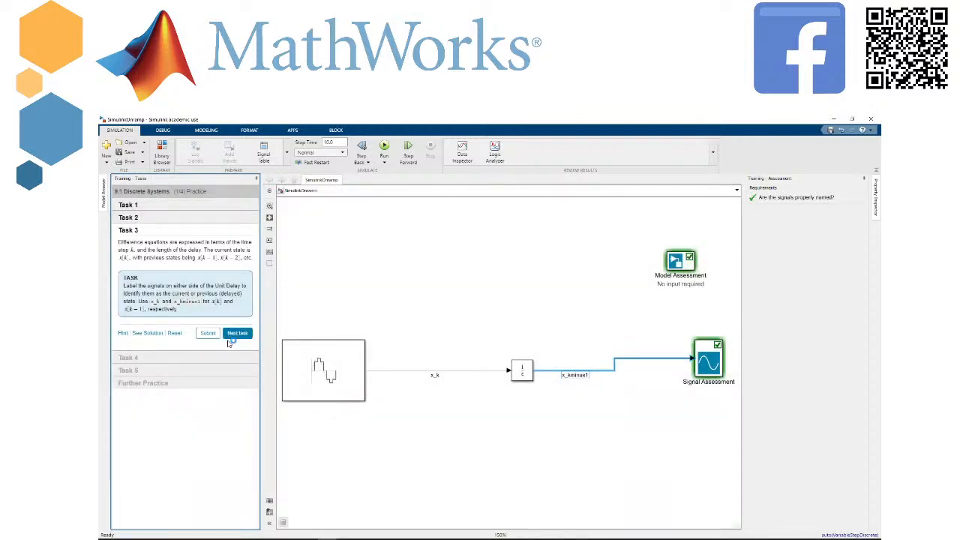
{"action": "left_click", "coordinate": [232, 338]}
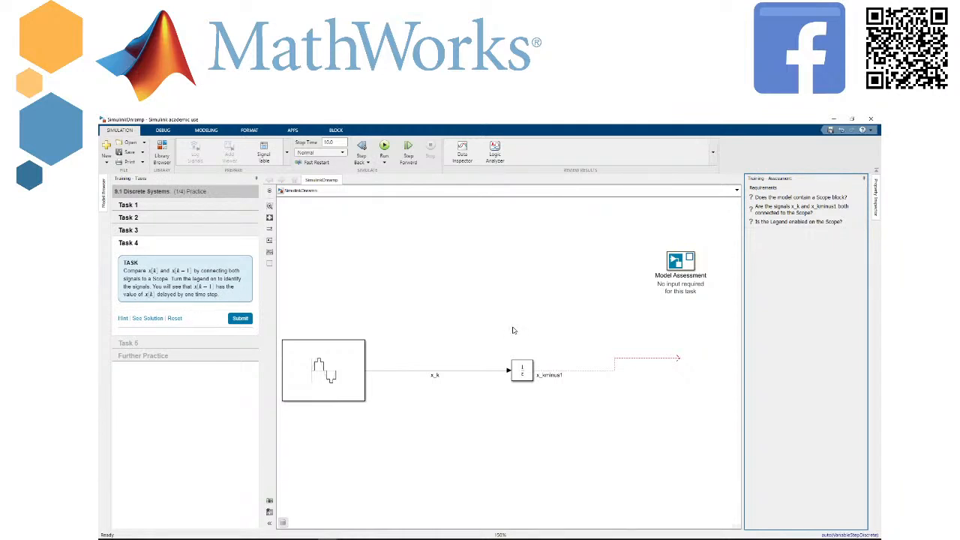
Step: Add a Scope block to the model near the Unit Delay block's output signal
{"action": "double_click", "coordinate": [541, 324]}
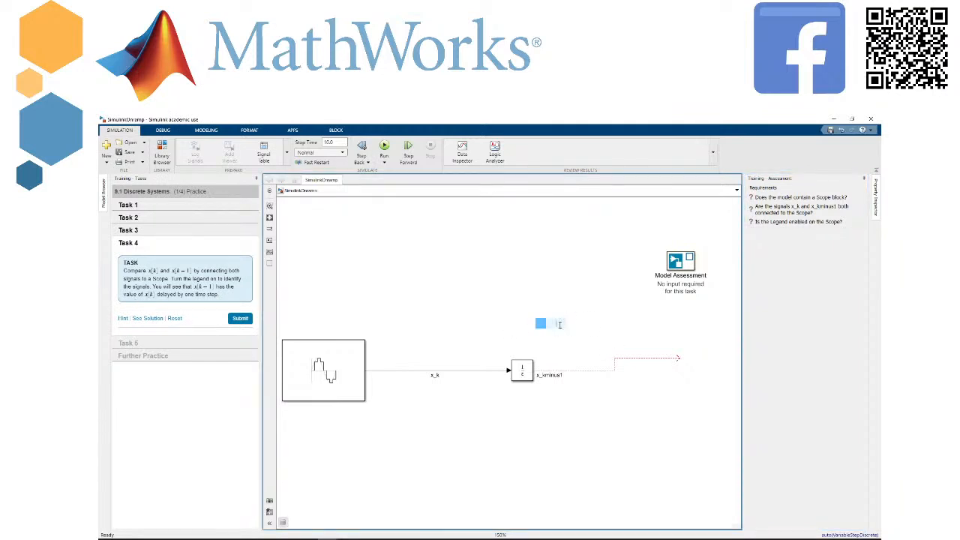
{"action": "type", "text": "sc"}
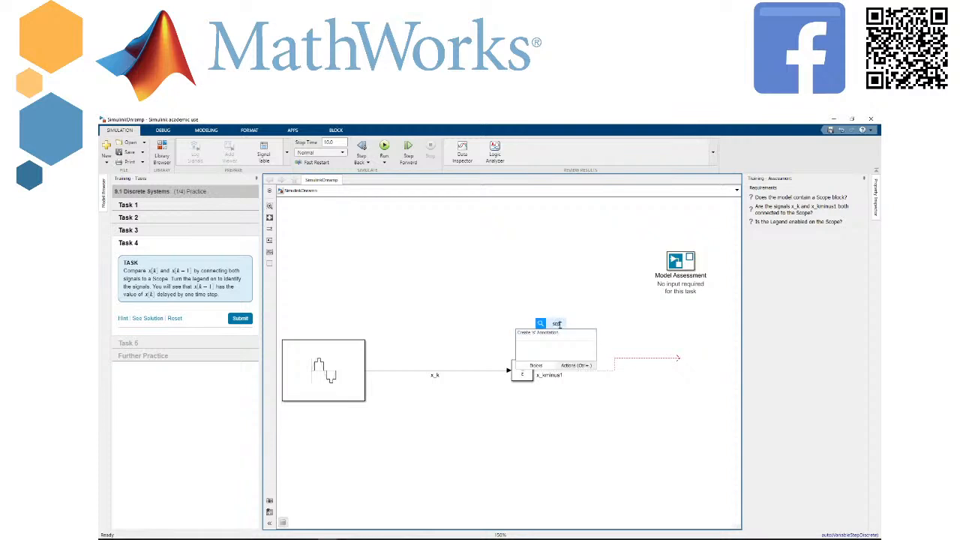
{"action": "type", "text": "ope"}
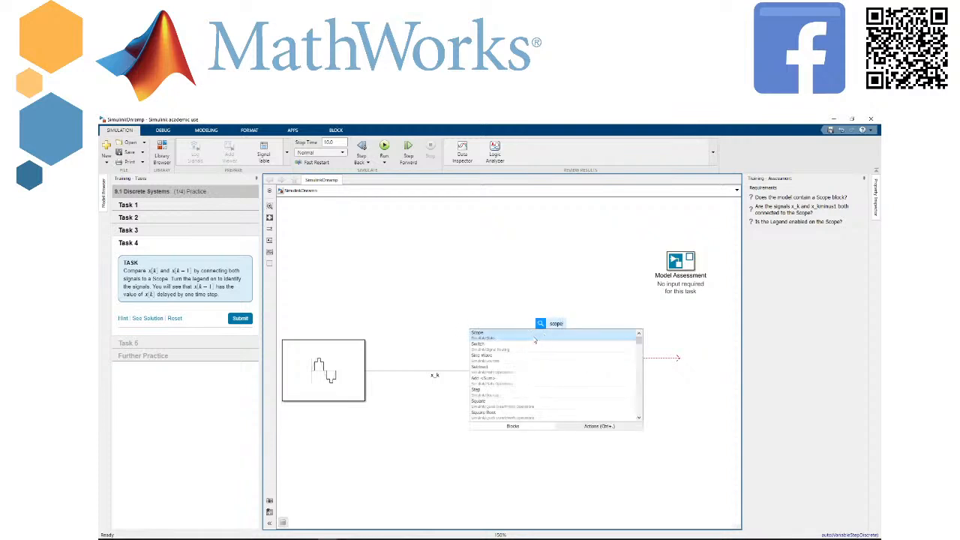
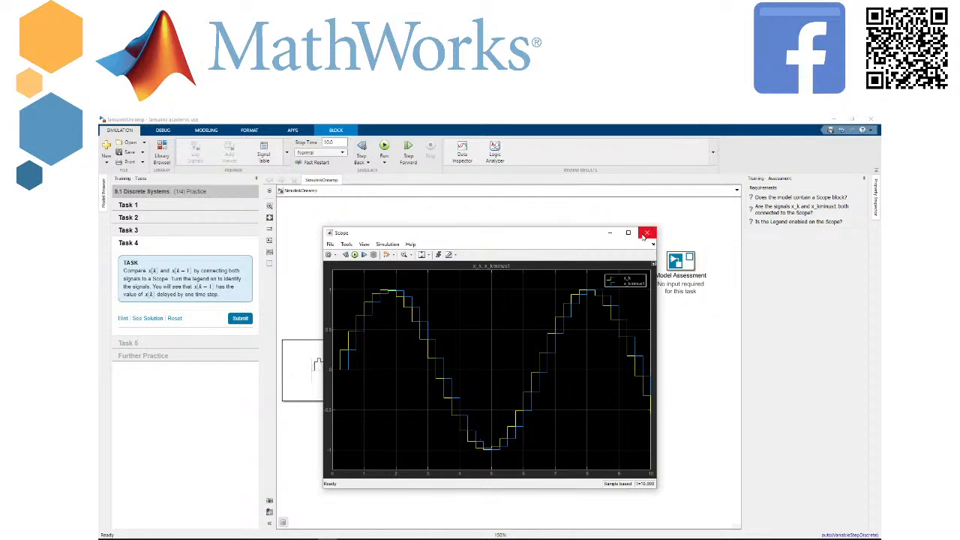
Step: Submit Task 4 of Discrete Systems for assessment and advance to Task 5
{"action": "left_click", "coordinate": [239, 319]}
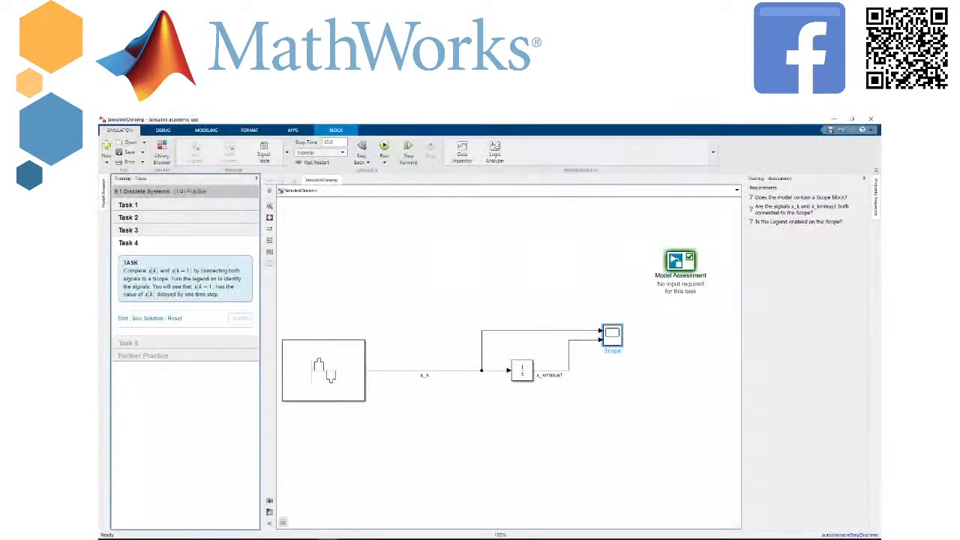
{"action": "left_click", "coordinate": [240, 318]}
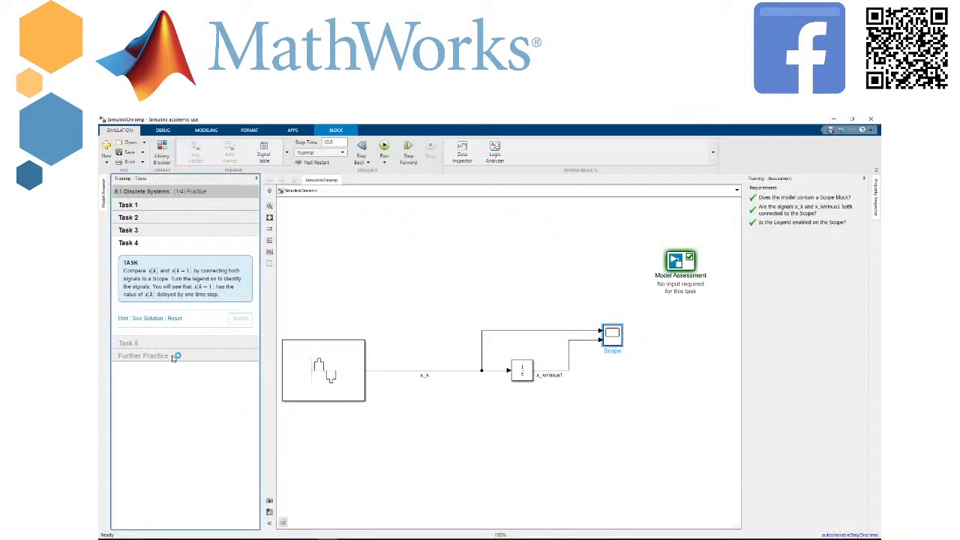
{"action": "left_click", "coordinate": [249, 319]}
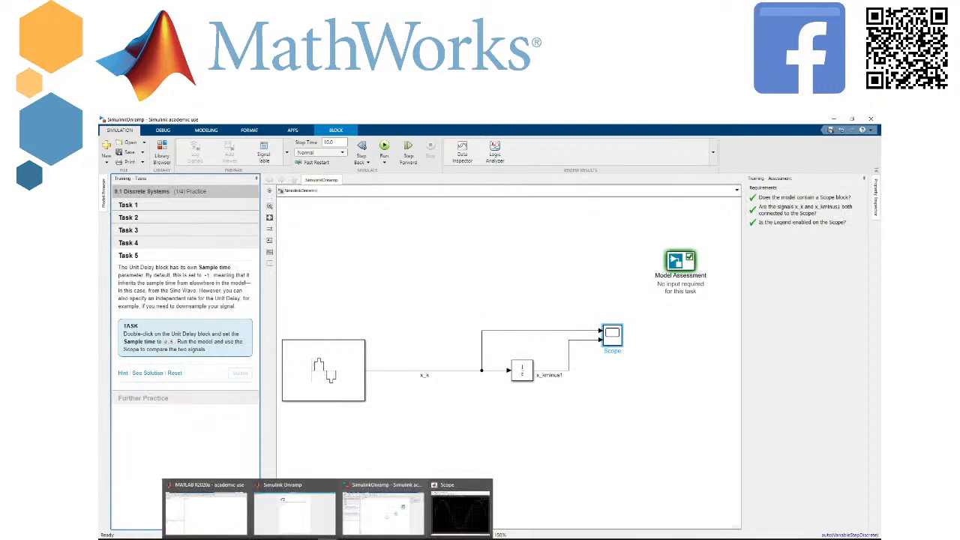
Step: Set the Unit Delay block's Sample time to 0.5 in its block parameters
{"action": "mouse_move", "coordinate": [486, 489]}
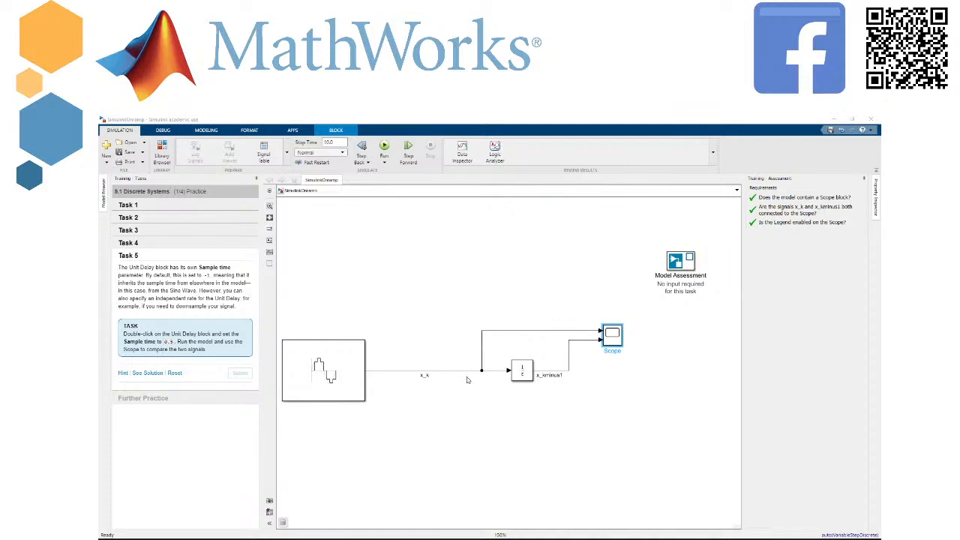
{"action": "double_click", "coordinate": [523, 375]}
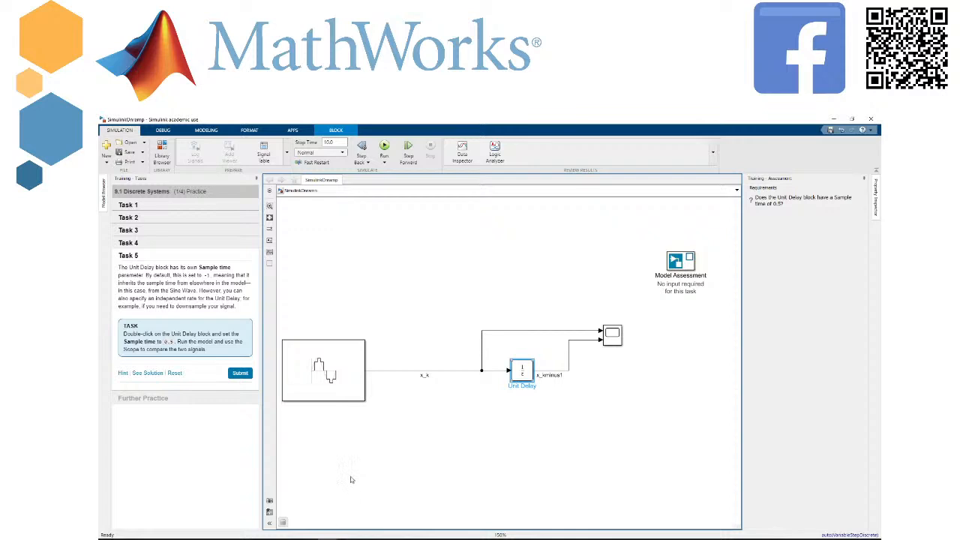
{"action": "double_click", "coordinate": [516, 379]}
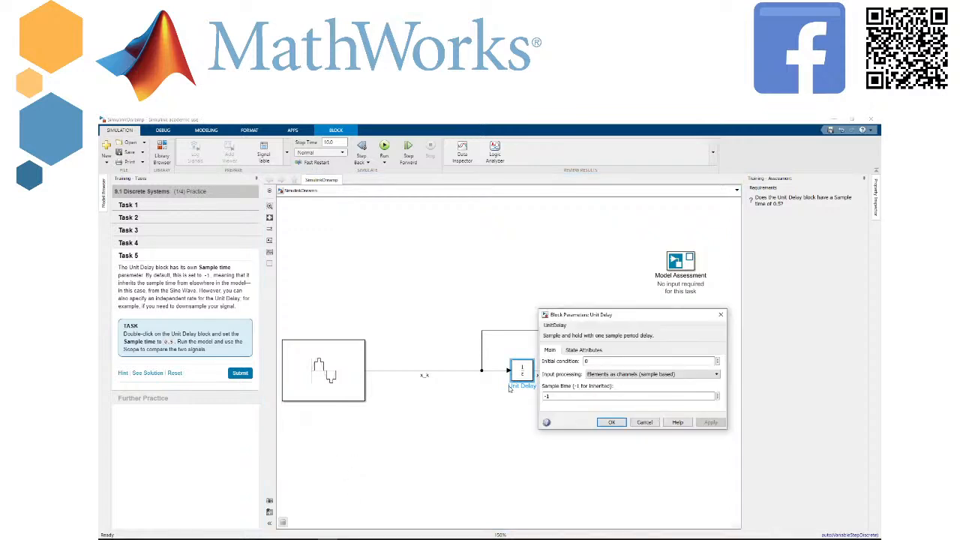
{"action": "left_click_drag", "start_coordinate": [627, 316], "coordinate": [482, 235]}
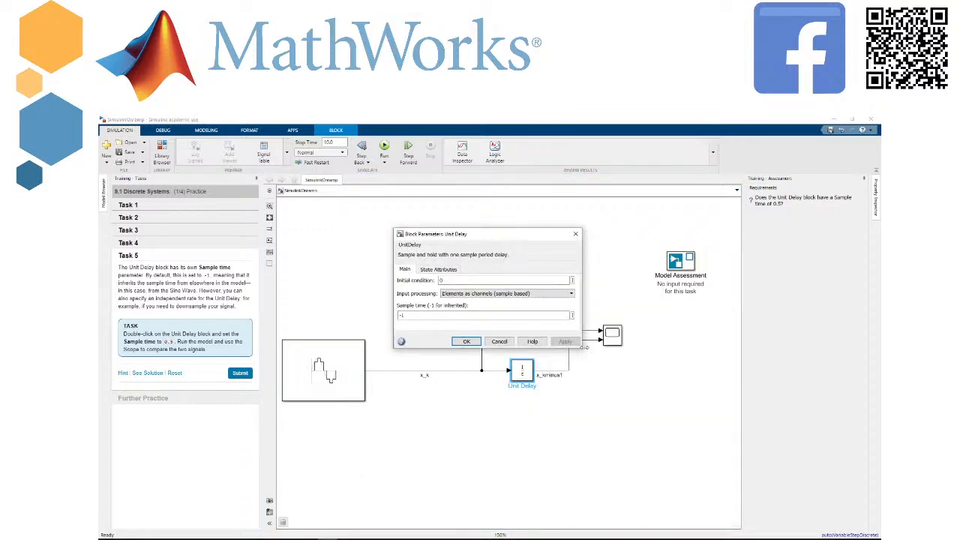
{"action": "left_click_drag", "start_coordinate": [582, 349], "coordinate": [645, 439]}
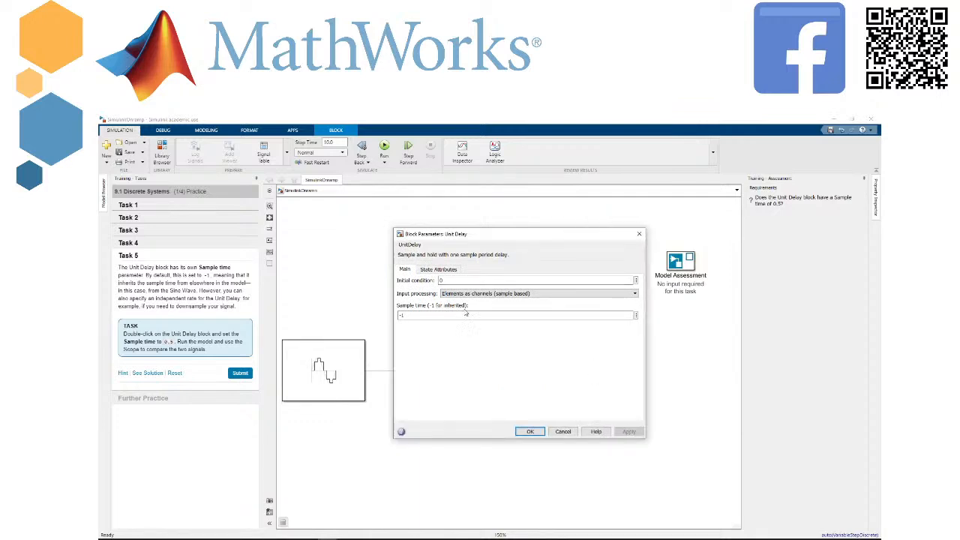
{"action": "double_click", "coordinate": [414, 316]}
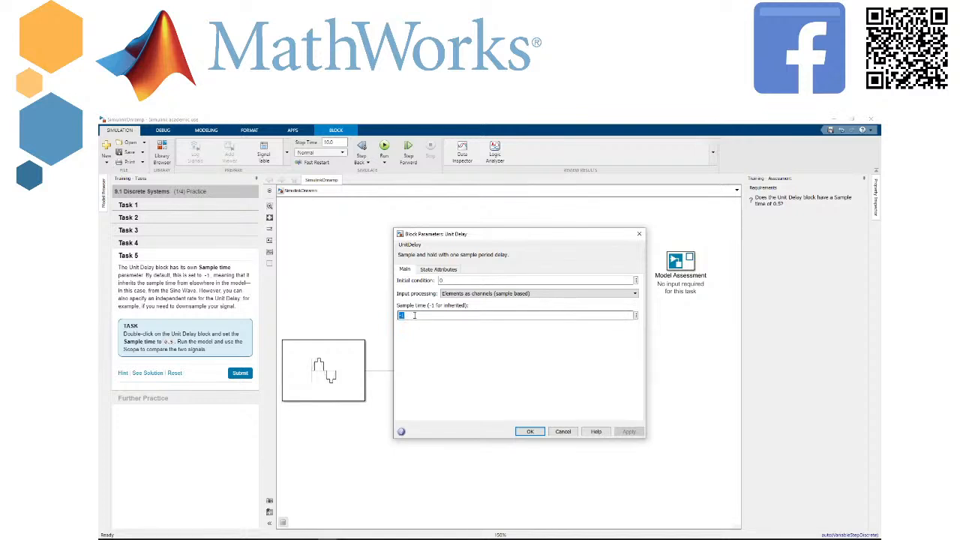
{"action": "type", "text": "0.5"}
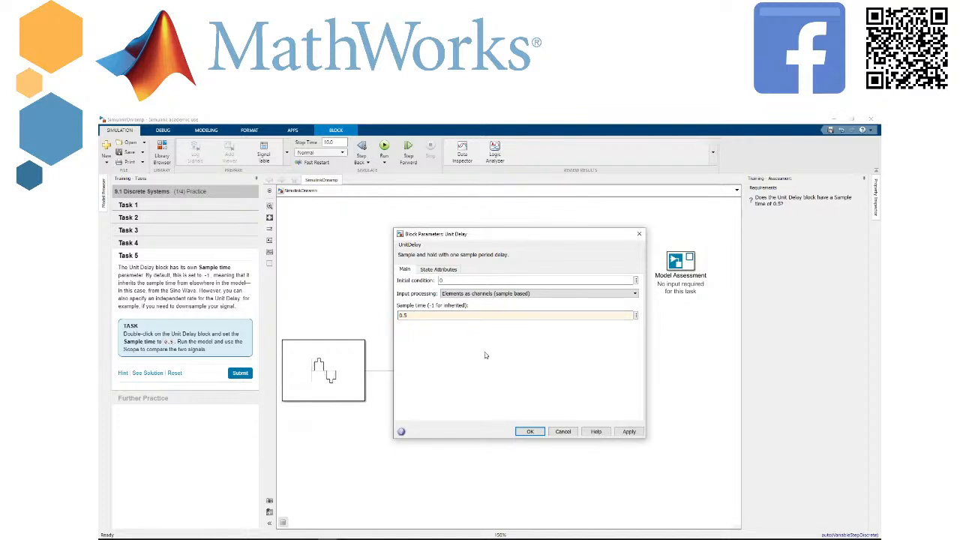
{"action": "left_click", "coordinate": [530, 432]}
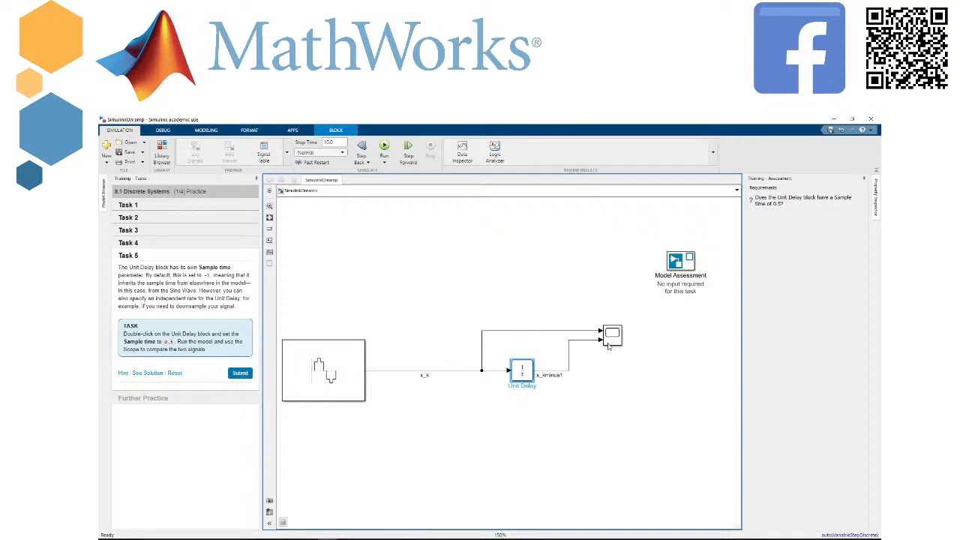
Step: Run the model from the Scope window to compare the x_k and x_kminus1 signals, and close the Scope
{"action": "left_click", "coordinate": [613, 337]}
{"action": "double_click", "coordinate": [614, 338]}
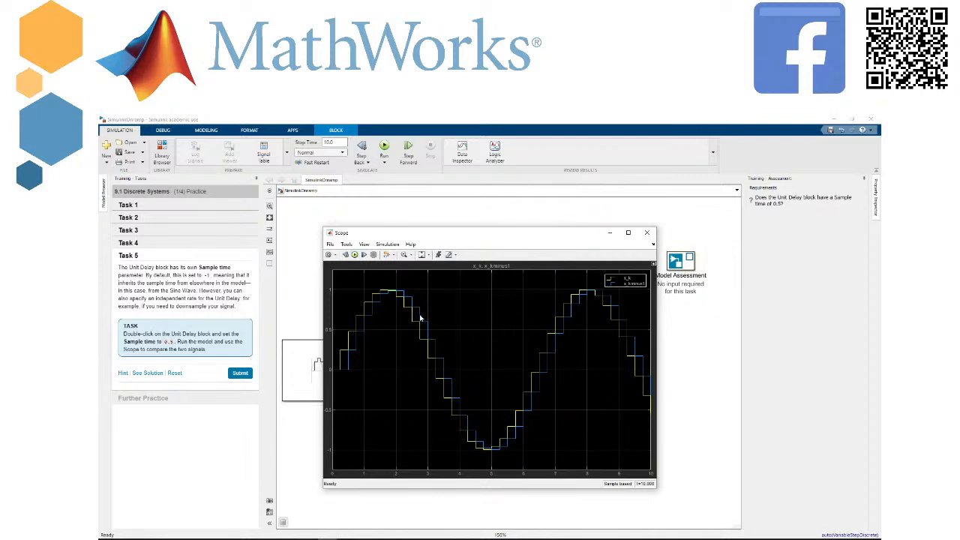
{"action": "left_click", "coordinate": [355, 254]}
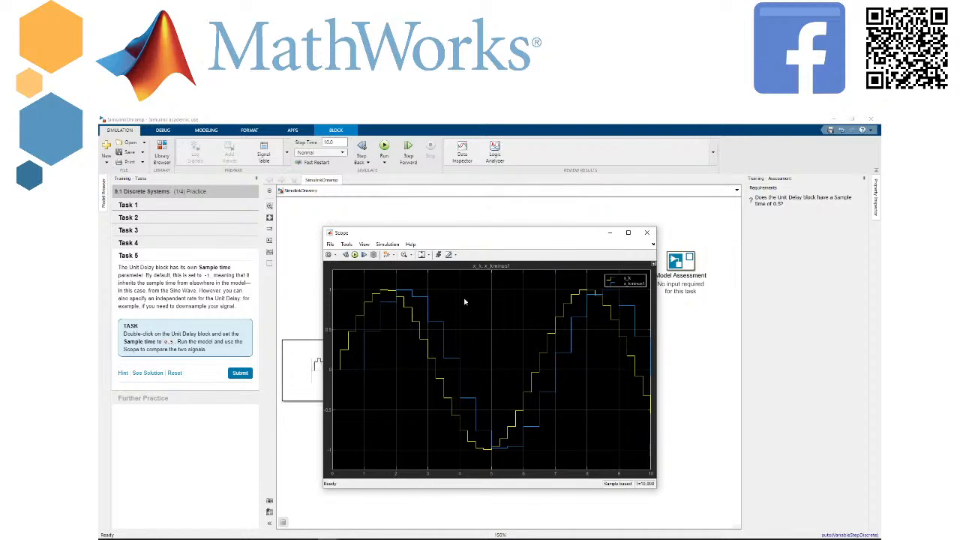
{"action": "left_click", "coordinate": [646, 233]}
Step: Submit Task 5, advance to Further Practice, and switch to the Simulink Onramp course window
{"action": "left_click", "coordinate": [238, 374]}
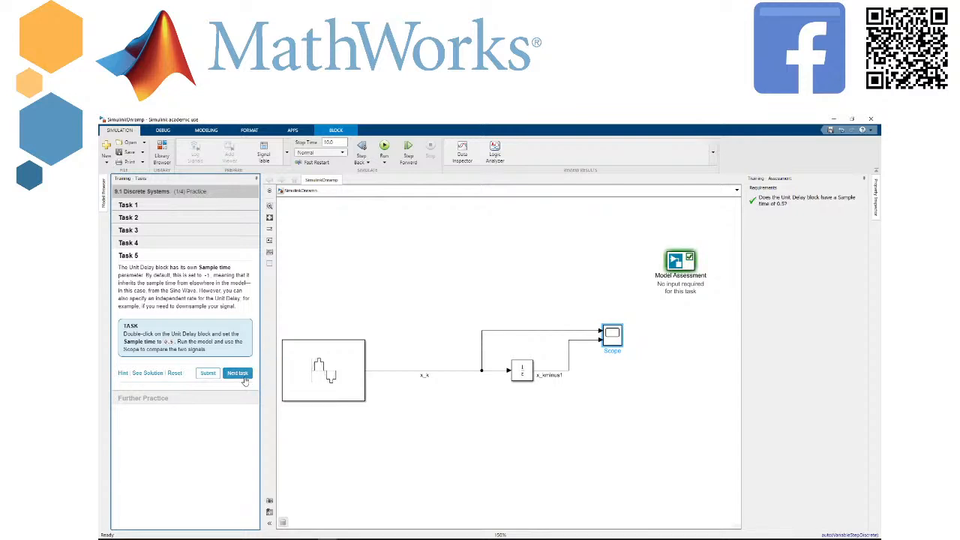
{"action": "left_click", "coordinate": [237, 372]}
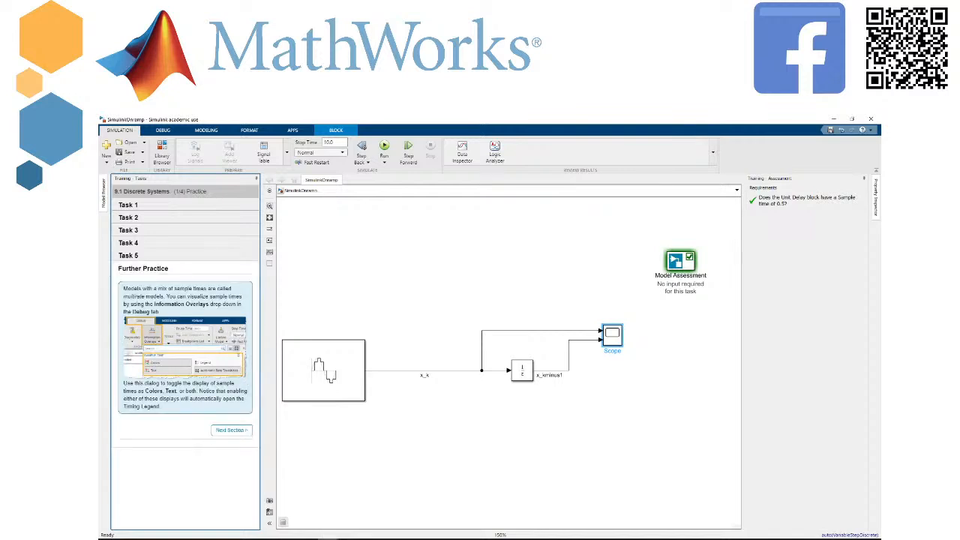
{"action": "left_click", "coordinate": [329, 514]}
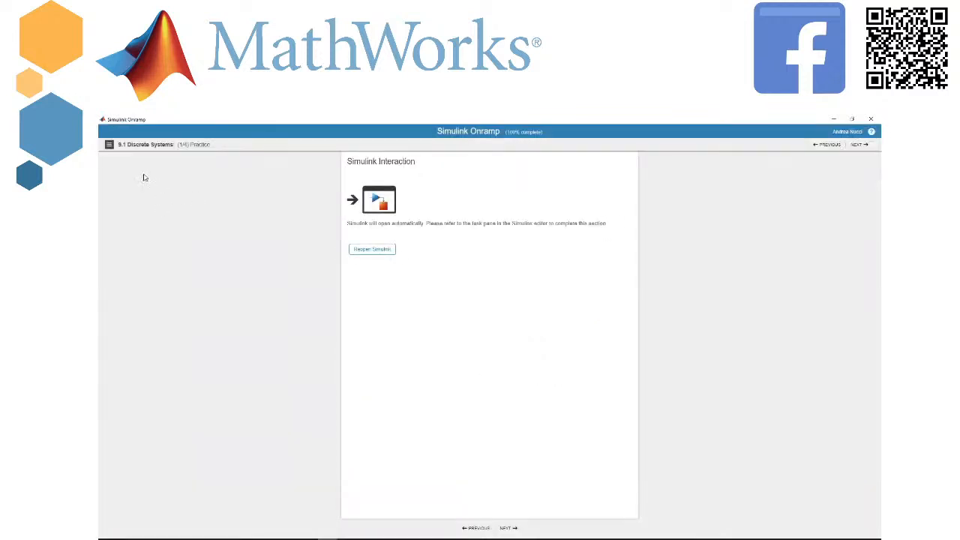
Step: Open the Discrete Systems summary and review the Modeling Difference Equations slides up to constructing the right side of the equations
{"action": "left_click", "coordinate": [109, 145]}
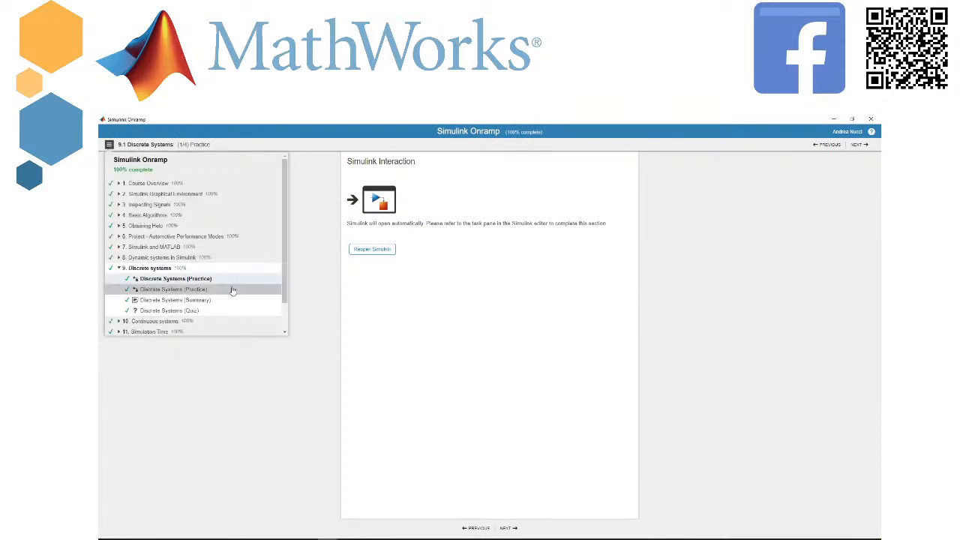
{"action": "left_click", "coordinate": [155, 301]}
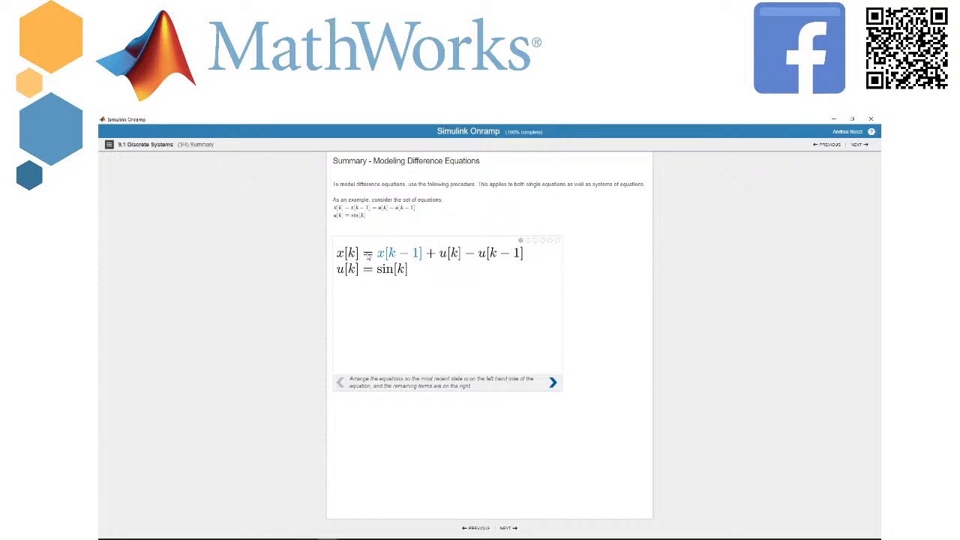
{"action": "left_click", "coordinate": [552, 384]}
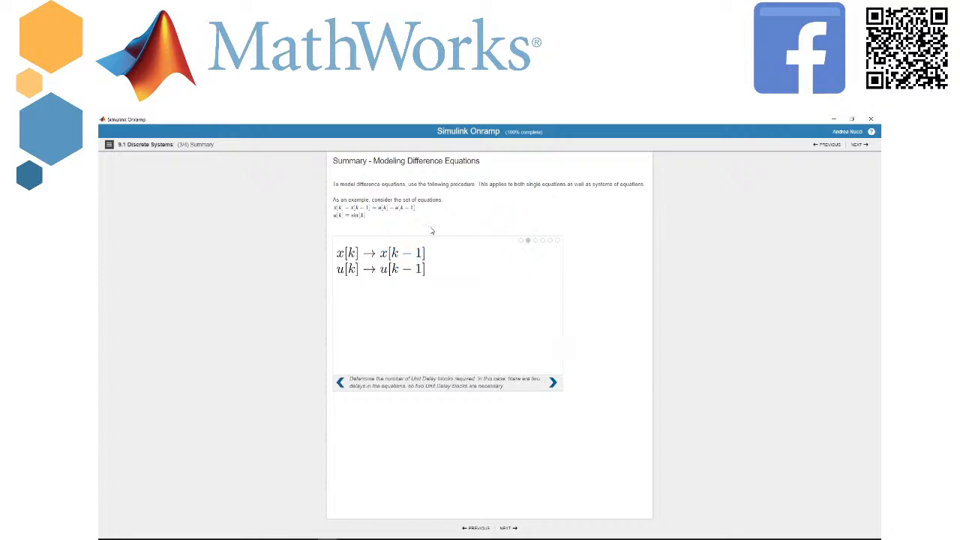
{"action": "left_click", "coordinate": [338, 385]}
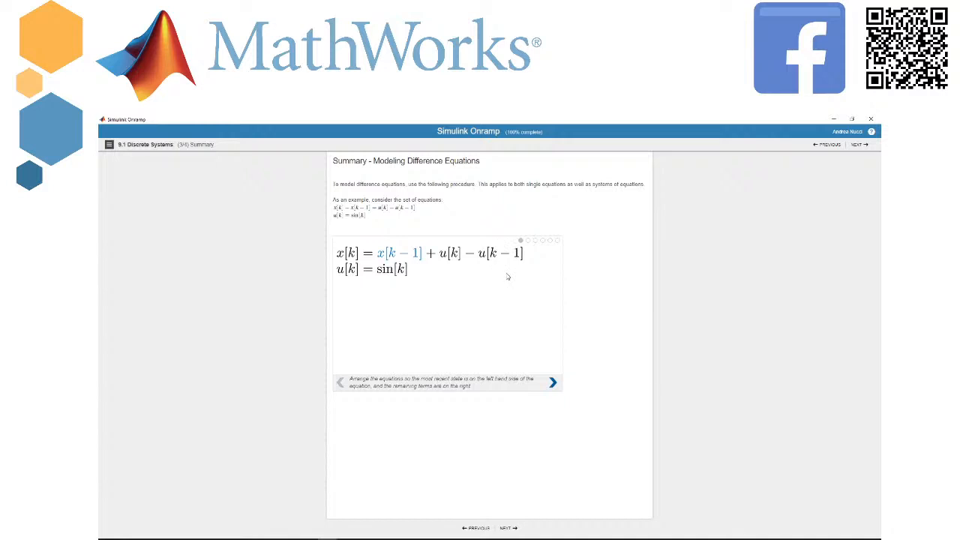
{"action": "left_click", "coordinate": [553, 384]}
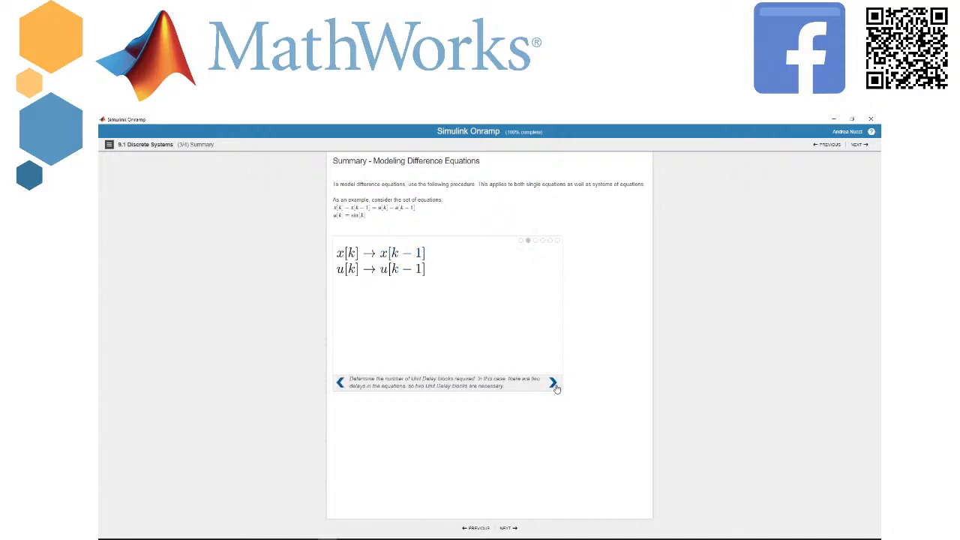
{"action": "left_click", "coordinate": [555, 384]}
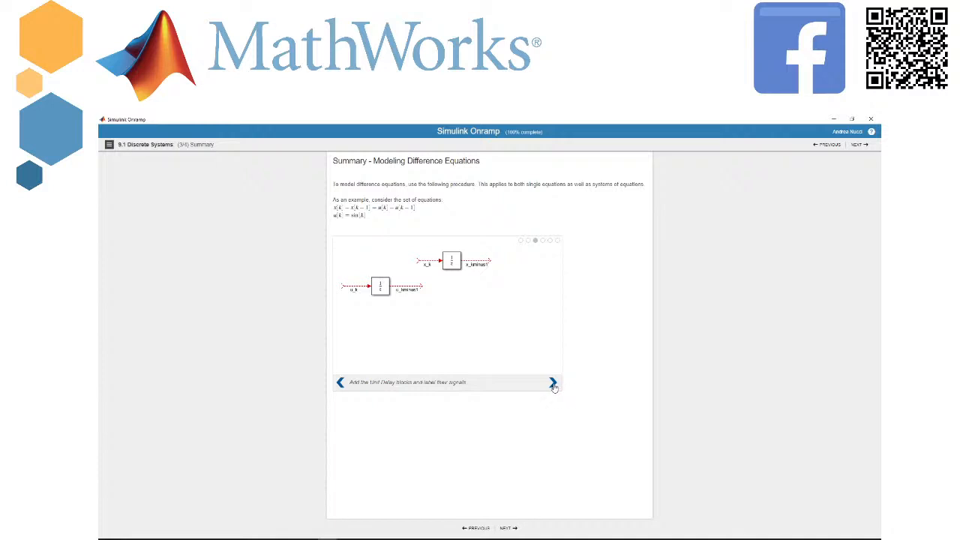
{"action": "left_click", "coordinate": [553, 384]}
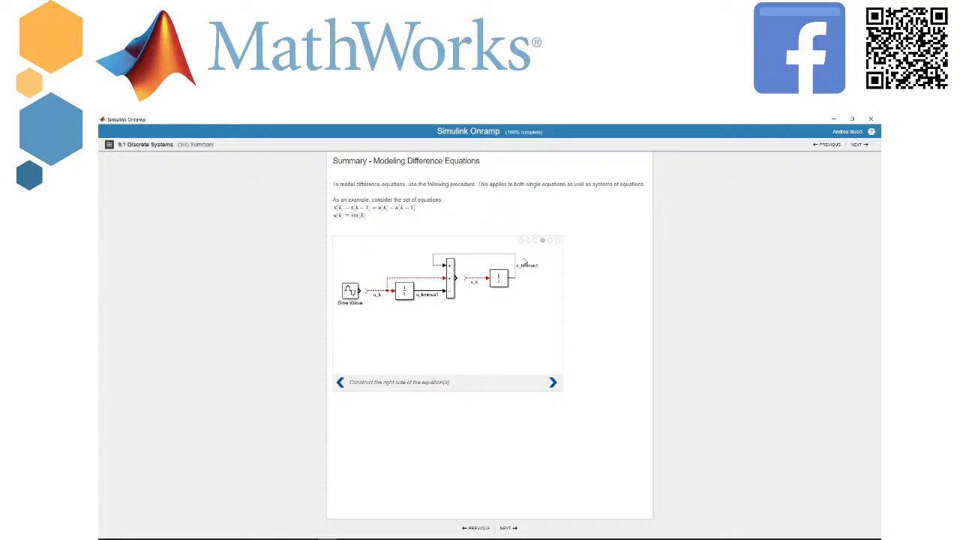
Step: Return to the rearranged-equations slide and review the procedure again through to the final slide on connecting the remaining signals
{"action": "left_click", "coordinate": [340, 384]}
{"action": "left_click", "coordinate": [340, 384]}
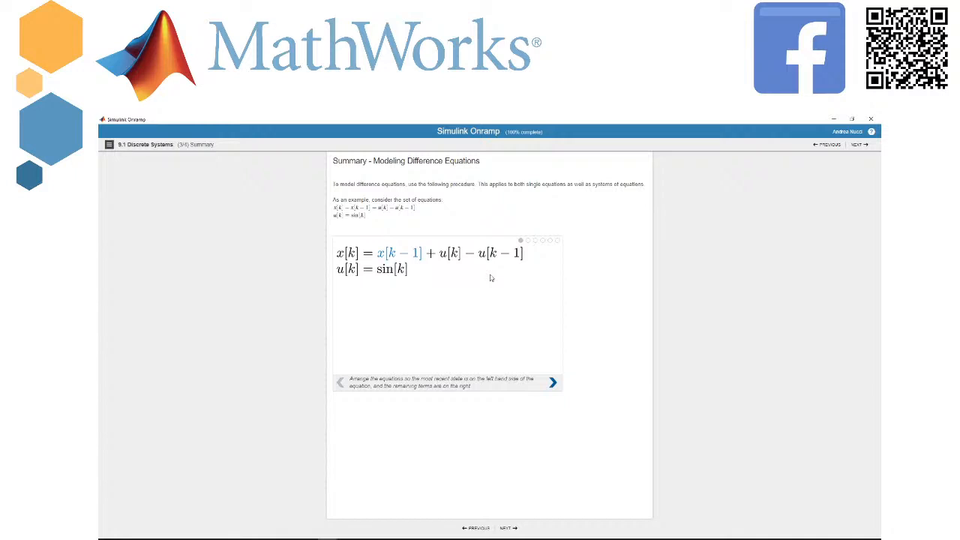
{"action": "left_click", "coordinate": [553, 383]}
{"action": "left_click", "coordinate": [553, 384]}
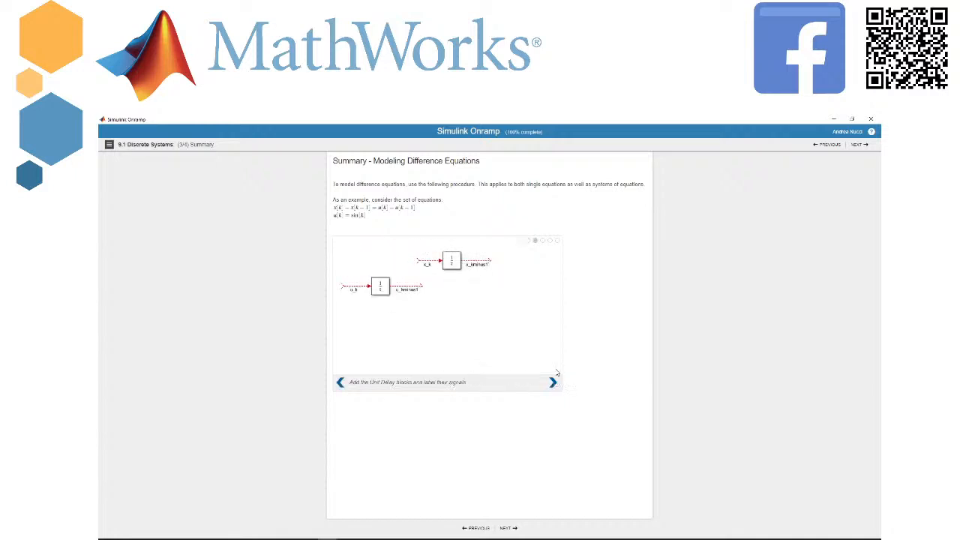
{"action": "left_click", "coordinate": [553, 383]}
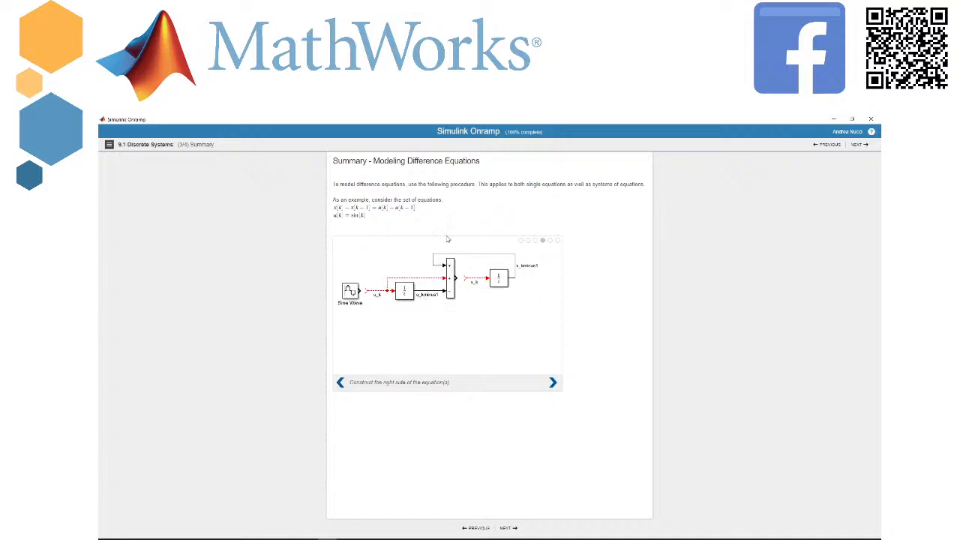
{"action": "left_click", "coordinate": [554, 384]}
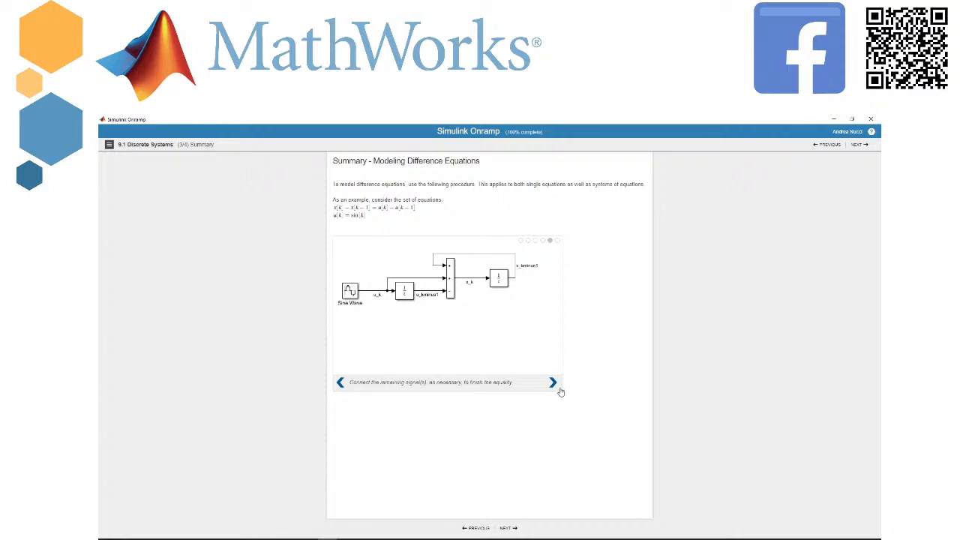
{"action": "left_click", "coordinate": [554, 384]}
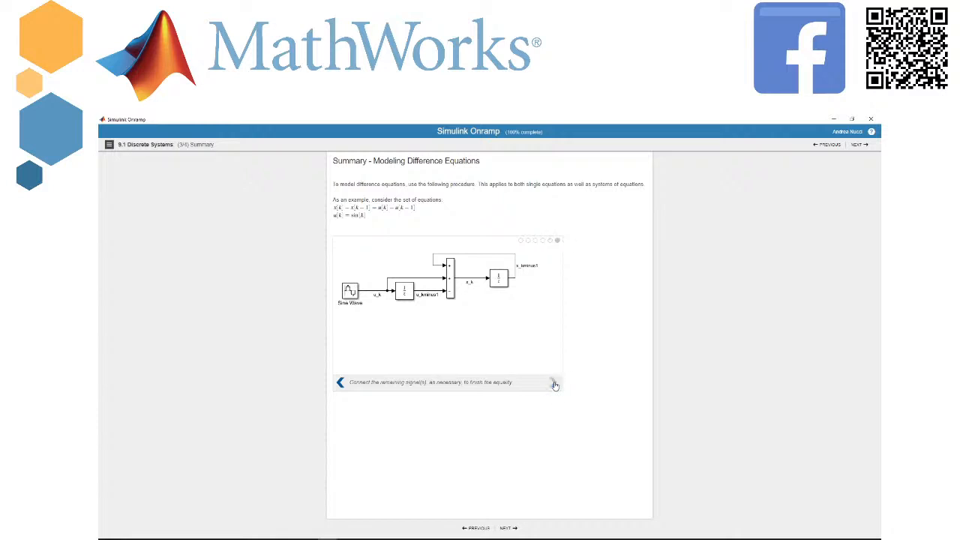
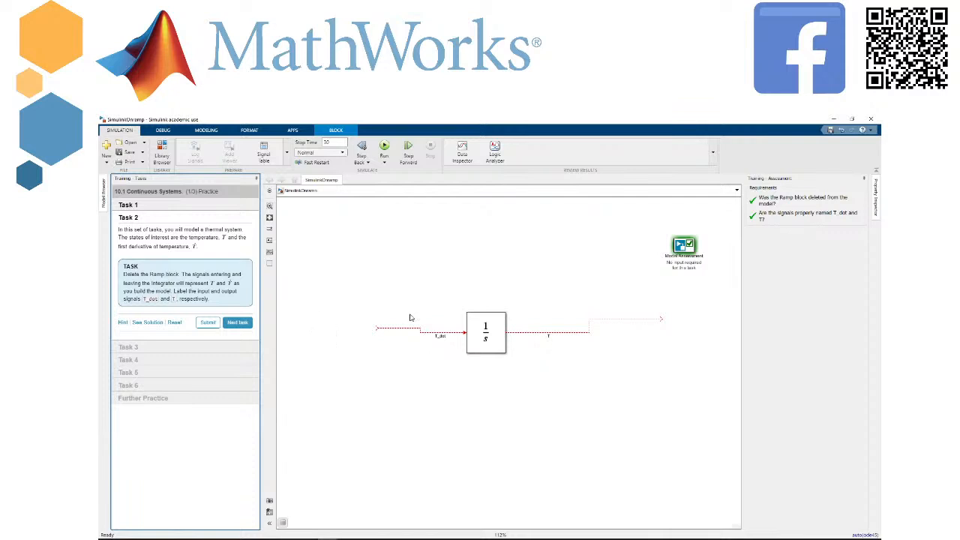
Step: Advance to Task 3 of Continuous Systems and add a Constant block with value 300 above the Integrator's input signal
{"action": "left_click", "coordinate": [238, 322]}
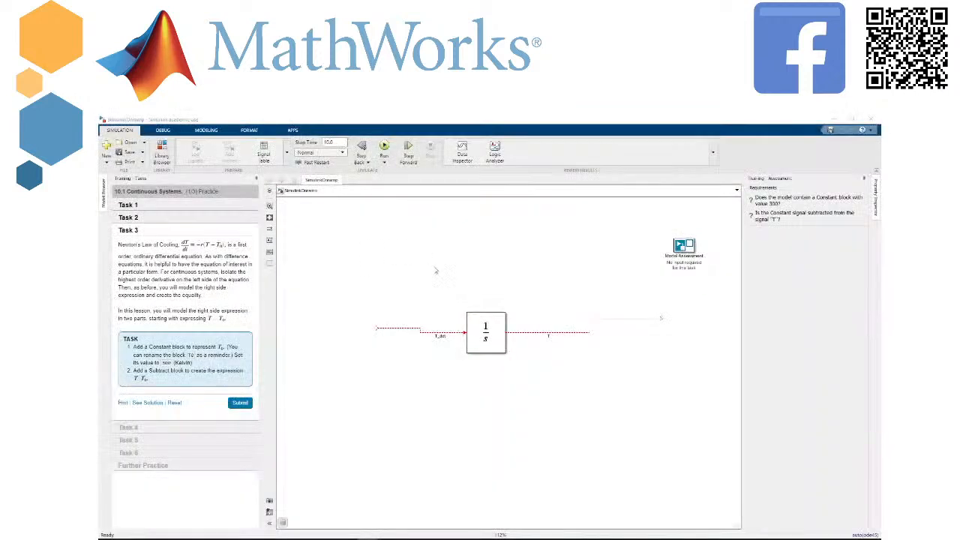
{"action": "left_click", "coordinate": [446, 313]}
{"action": "double_click", "coordinate": [411, 298]}
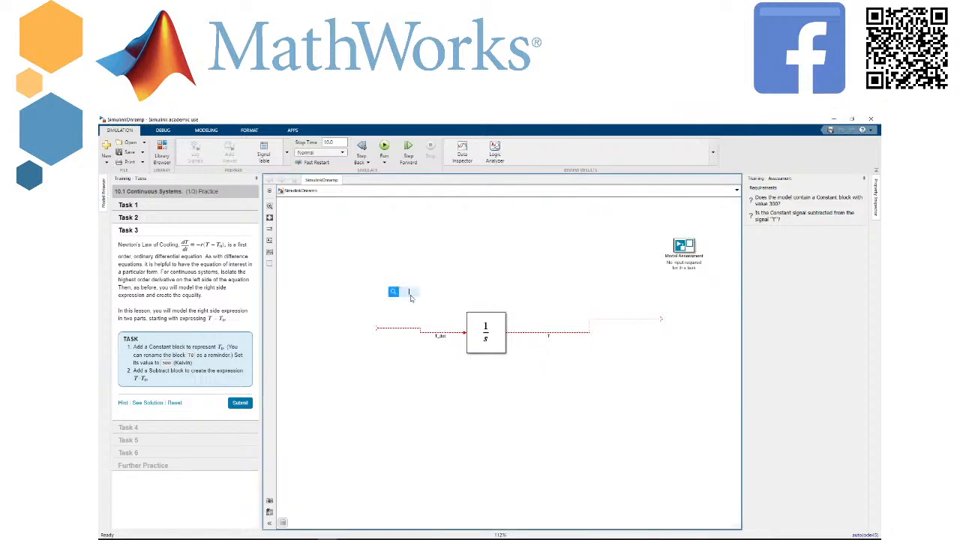
{"action": "type", "text": "c"}
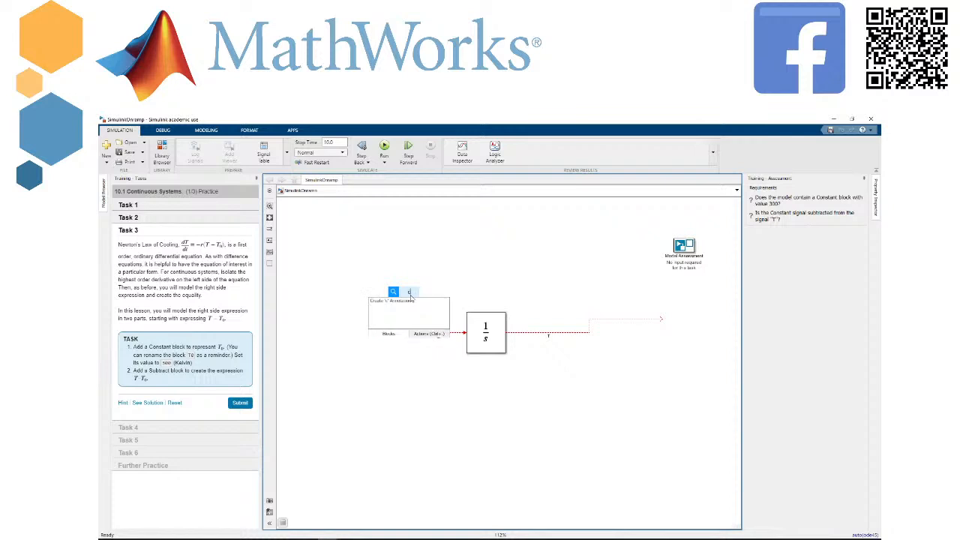
{"action": "type", "text": "onstant"}
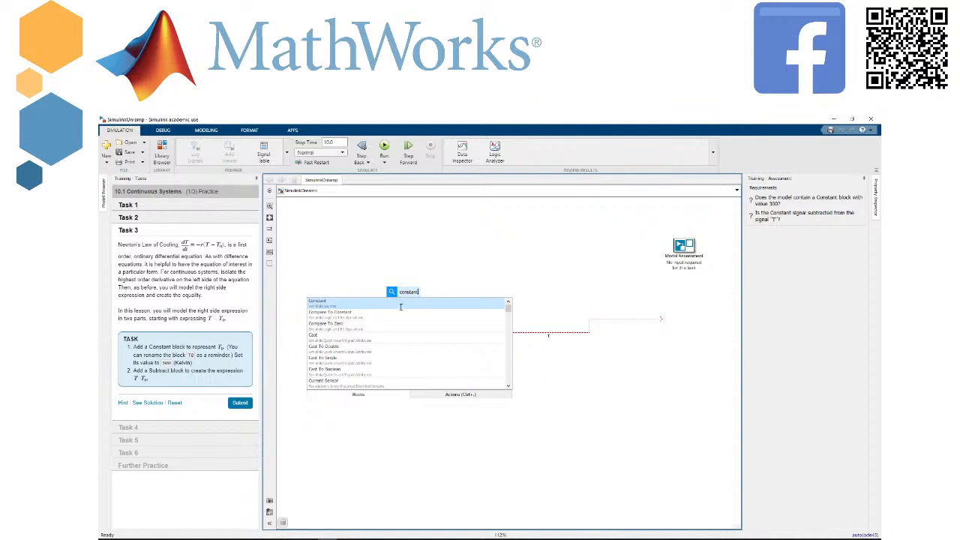
{"action": "left_click", "coordinate": [400, 305]}
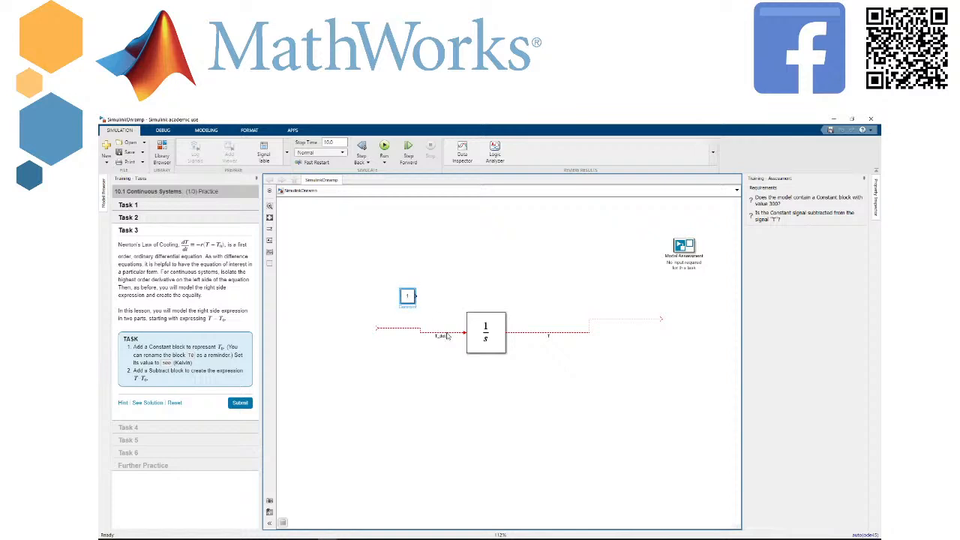
{"action": "double_click", "coordinate": [408, 299]}
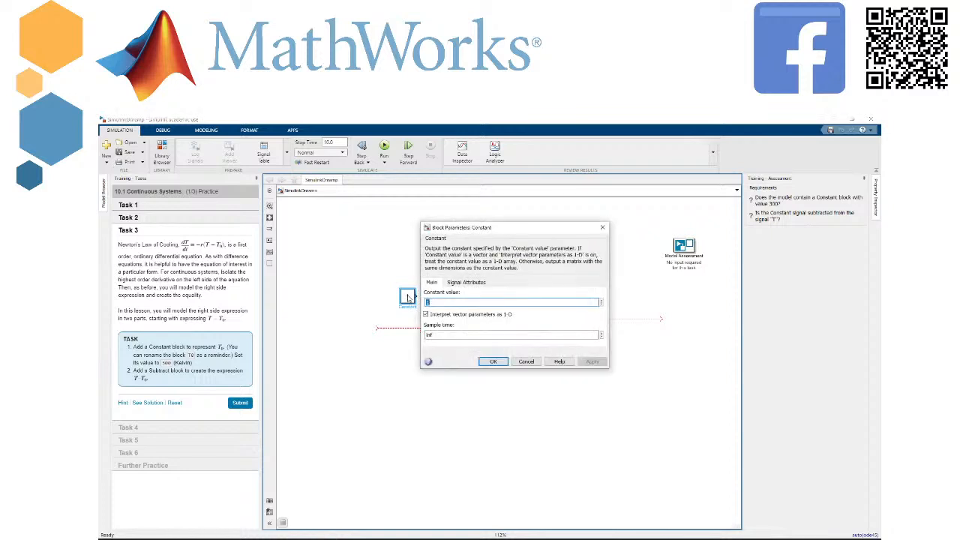
{"action": "type", "text": "300"}
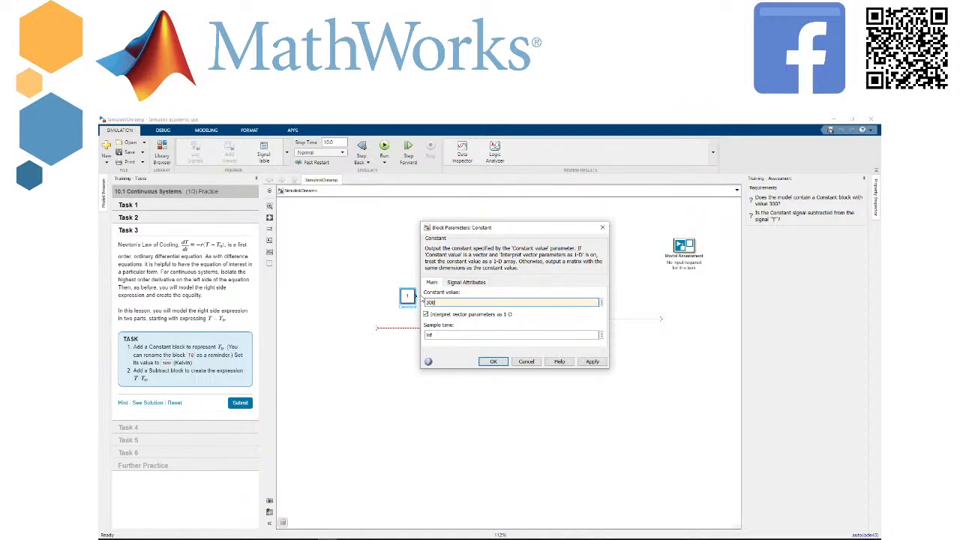
{"action": "left_click", "coordinate": [492, 363]}
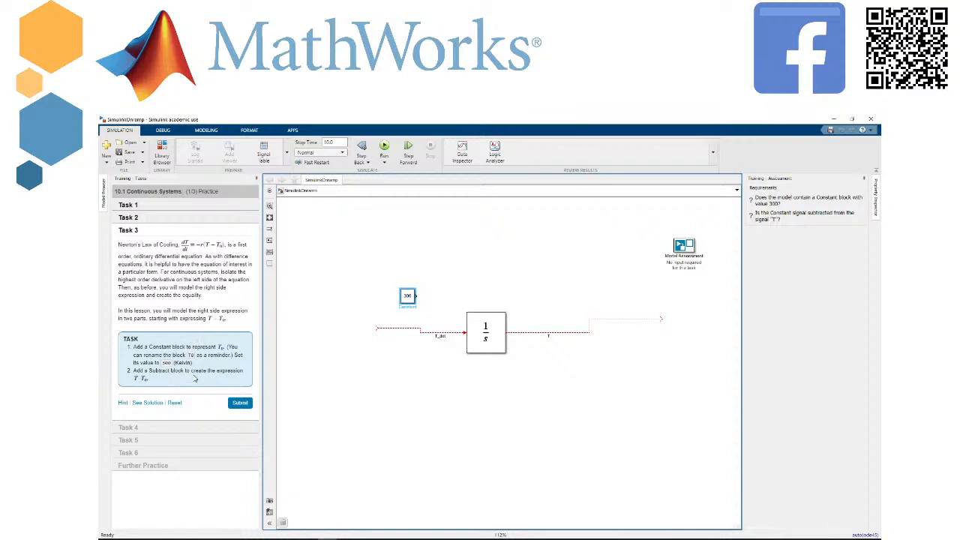
Step: Add a Subtract block and place it above the Integrator's output signal, level with the Constant block
{"action": "left_click", "coordinate": [465, 285]}
{"action": "type", "text": "subtract"}
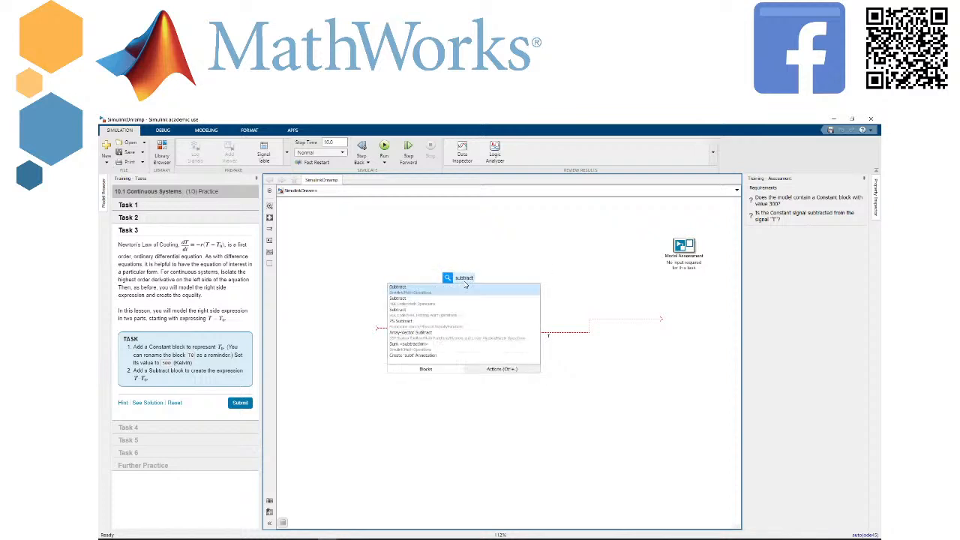
{"action": "left_click", "coordinate": [443, 291]}
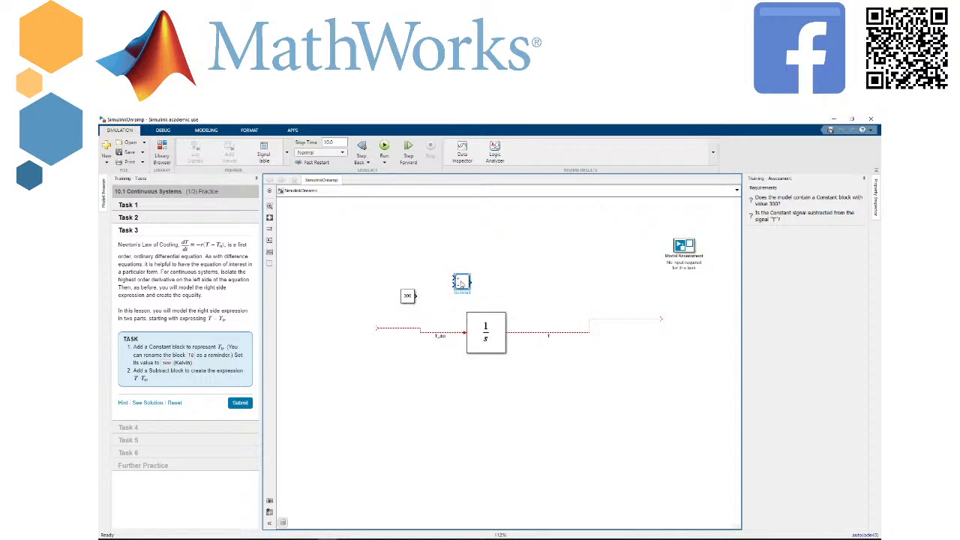
{"action": "left_click_drag", "start_coordinate": [461, 283], "coordinate": [562, 294]}
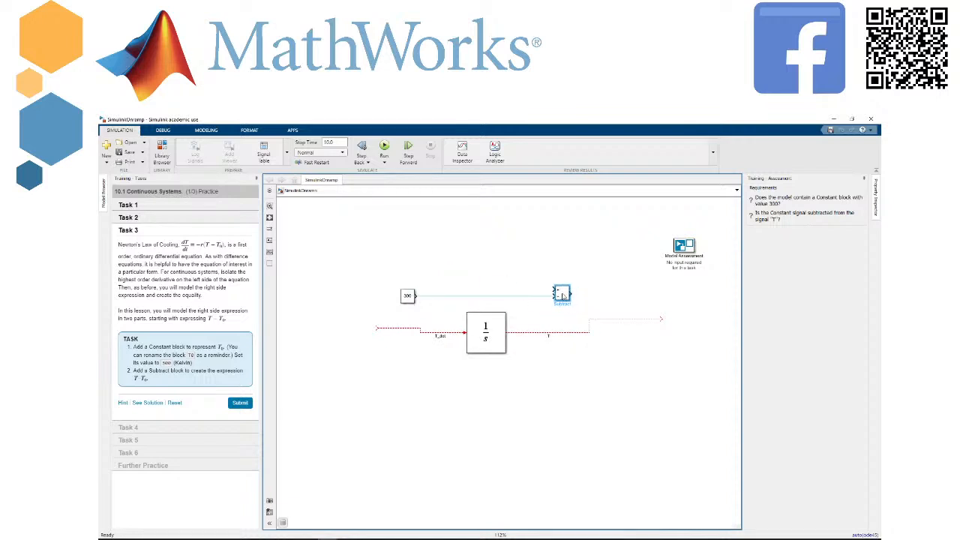
Step: Connect signal T to the Subtract block's plus input and the 300 Constant to its minus input, arranging both blocks after the Integrator
{"action": "left_click", "coordinate": [412, 297]}
{"action": "left_click_drag", "start_coordinate": [414, 298], "coordinate": [422, 297]}
{"action": "left_click_drag", "start_coordinate": [541, 300], "coordinate": [681, 322]}
{"action": "left_click_drag", "start_coordinate": [418, 296], "coordinate": [616, 355]}
{"action": "left_click_drag", "start_coordinate": [636, 321], "coordinate": [671, 316]}
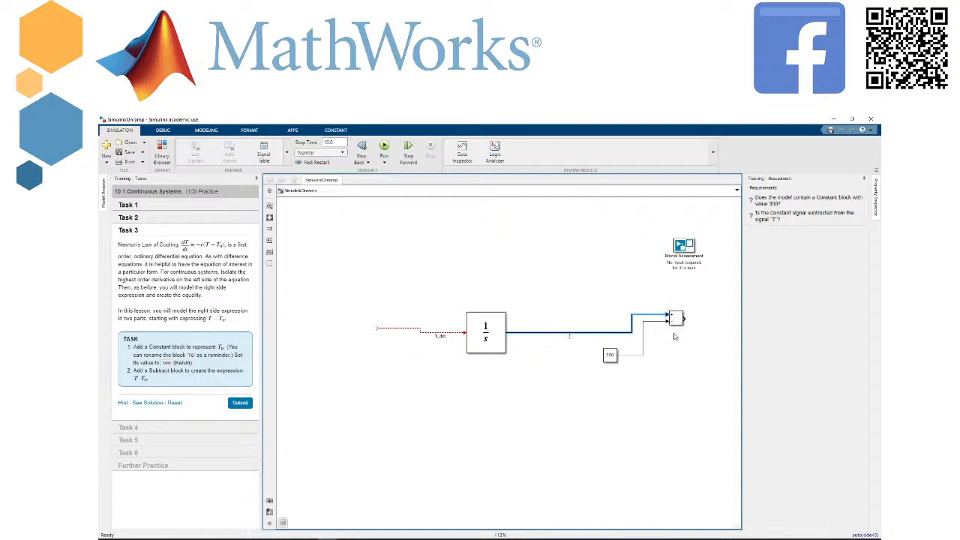
{"action": "left_click", "coordinate": [677, 319]}
{"action": "left_click_drag", "start_coordinate": [674, 321], "coordinate": [645, 338]}
{"action": "left_click", "coordinate": [642, 381]}
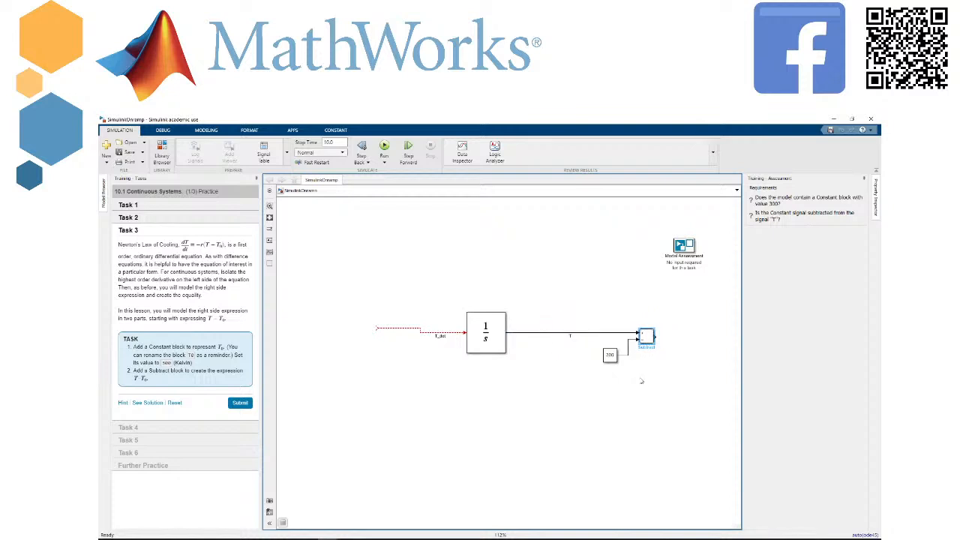
Step: Submit Task 3 of Continuous Systems for assessment and advance to Task 4
{"action": "left_click", "coordinate": [244, 404]}
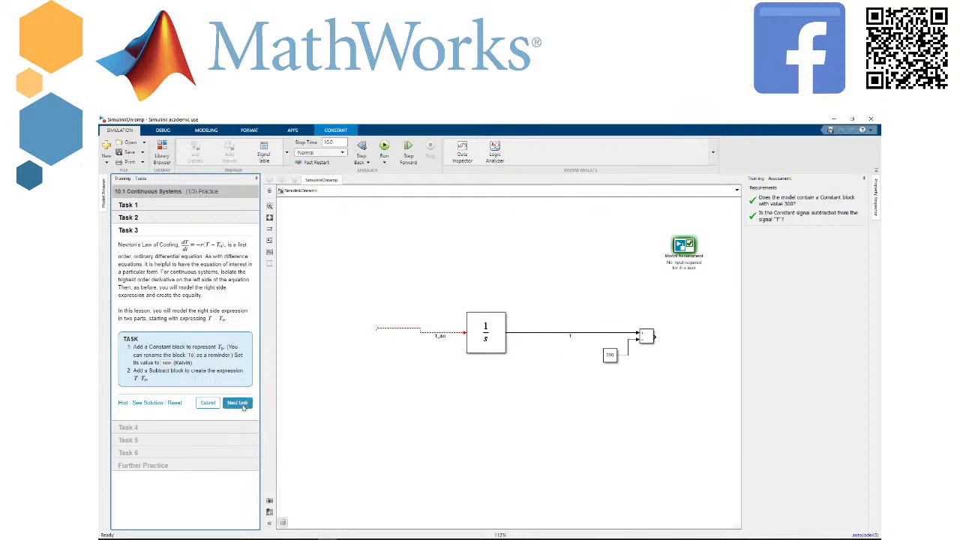
{"action": "left_click", "coordinate": [238, 404]}
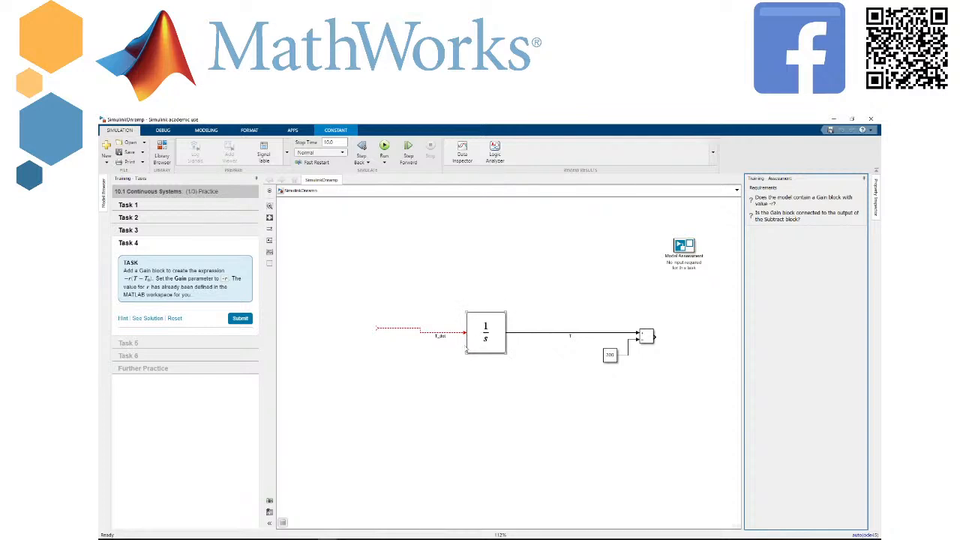
Step: Add a Gain block in the empty canvas area below the Integrator's unconnected T_dot input signal
{"action": "left_click", "coordinate": [358, 380]}
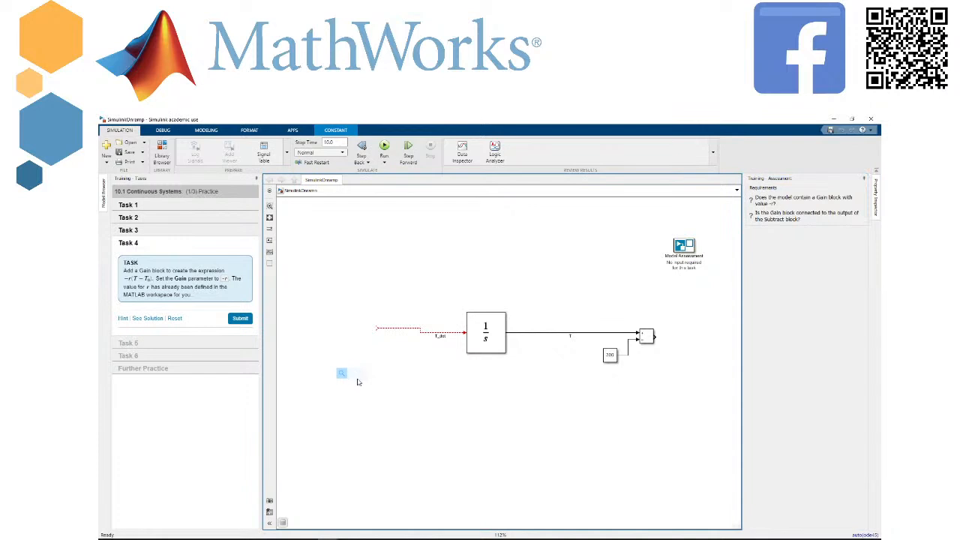
{"action": "double_click", "coordinate": [364, 387]}
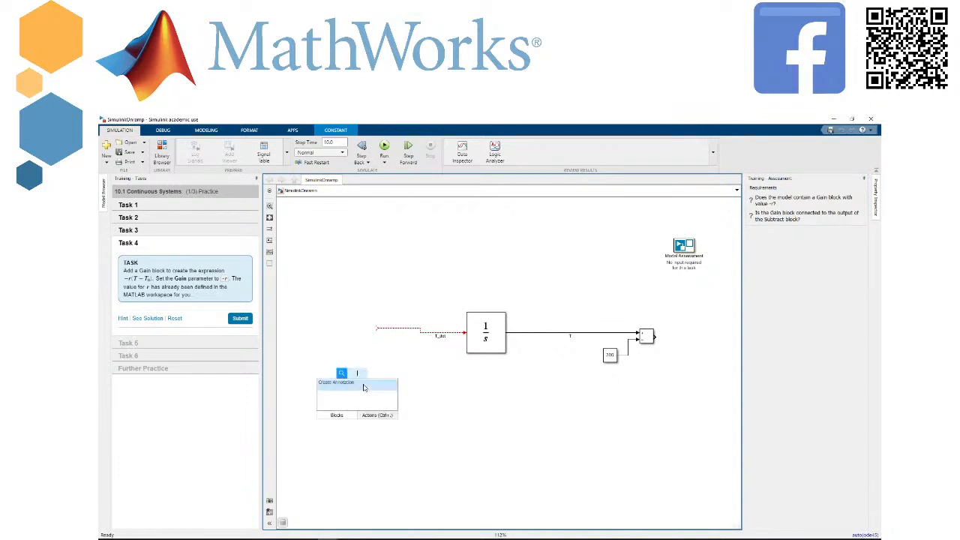
{"action": "type", "text": "gain"}
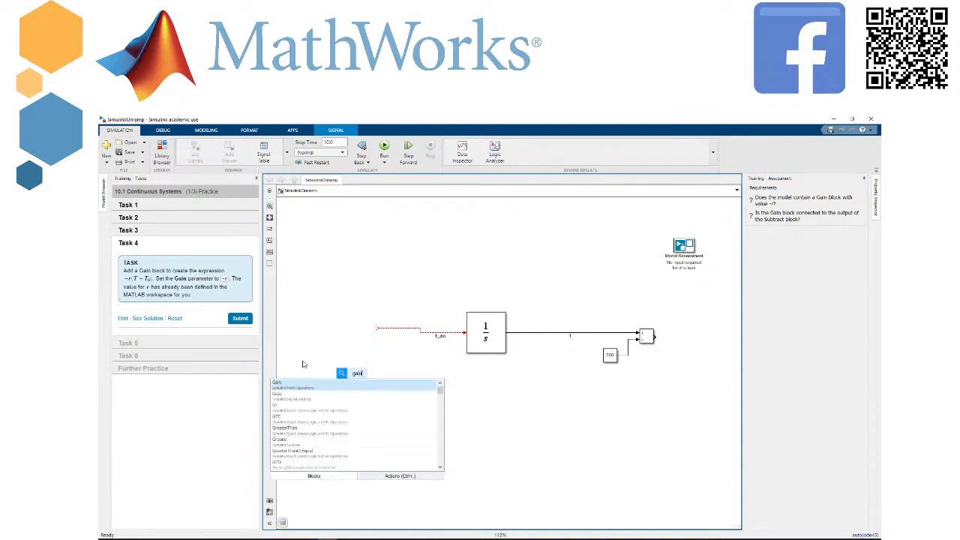
{"action": "left_click", "coordinate": [293, 387]}
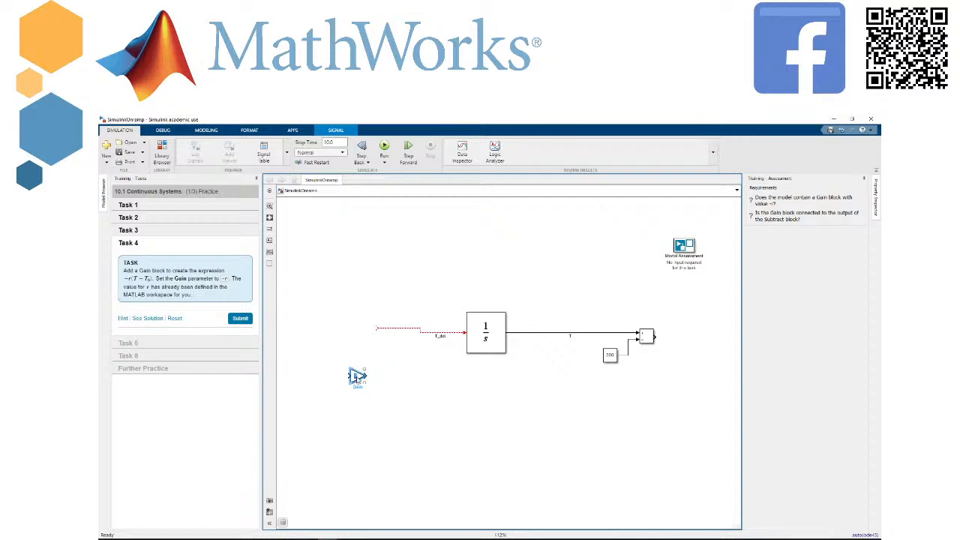
Step: Set the new Gain block's gain parameter to -r, using the workspace variable r
{"action": "double_click", "coordinate": [357, 377]}
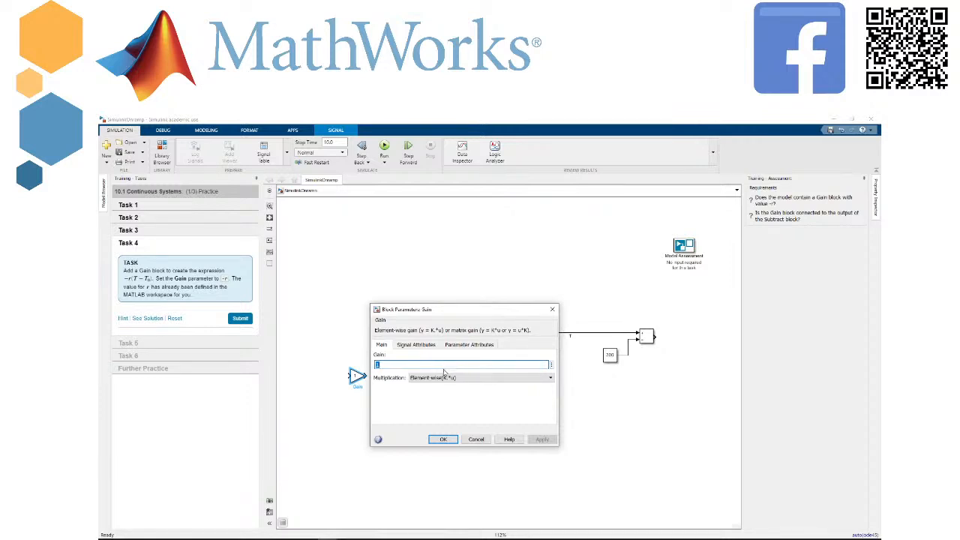
{"action": "left_click_drag", "start_coordinate": [447, 311], "coordinate": [465, 238]}
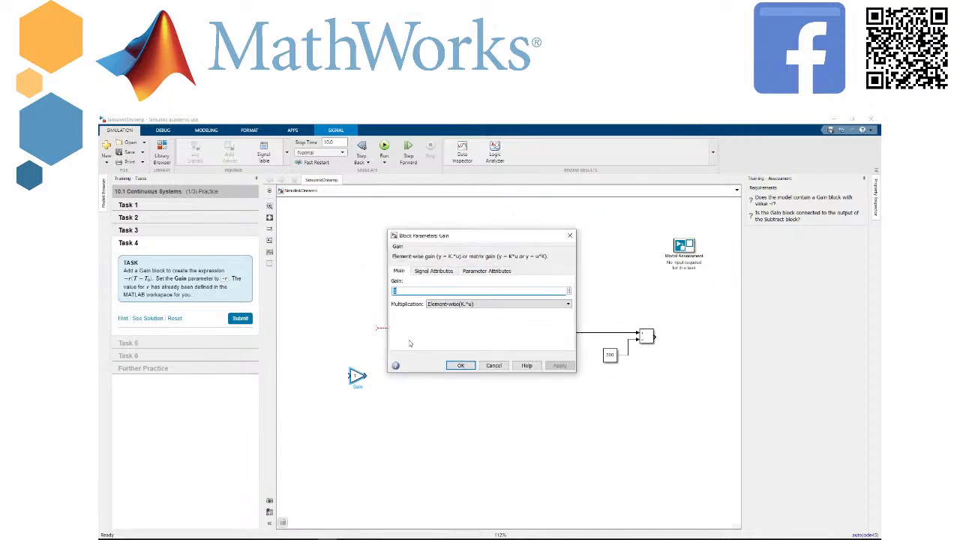
{"action": "type", "text": "-r"}
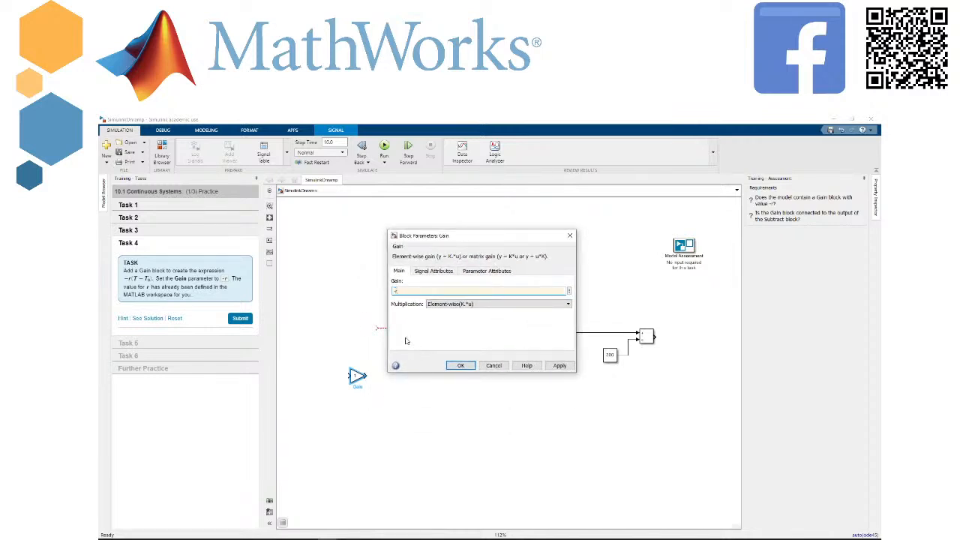
{"action": "left_click", "coordinate": [400, 291]}
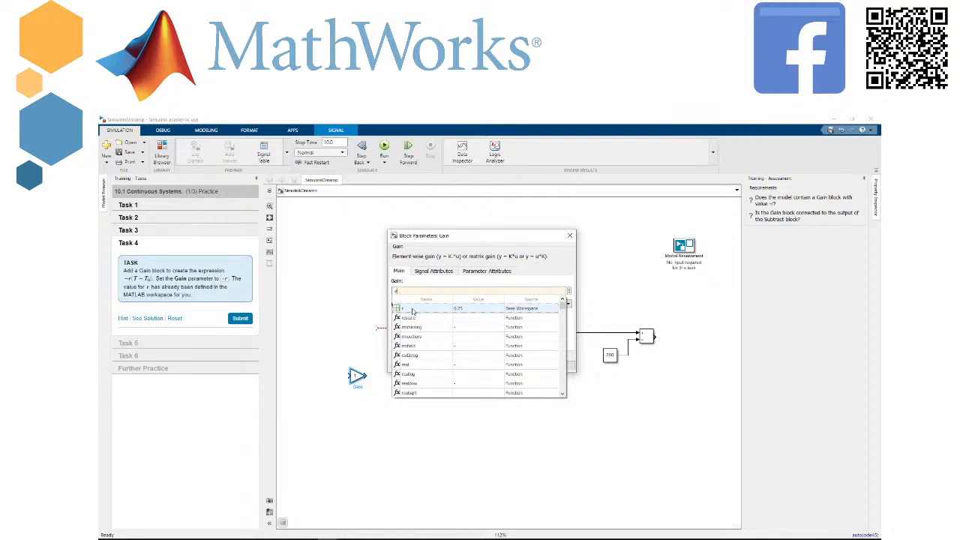
{"action": "left_click", "coordinate": [417, 309]}
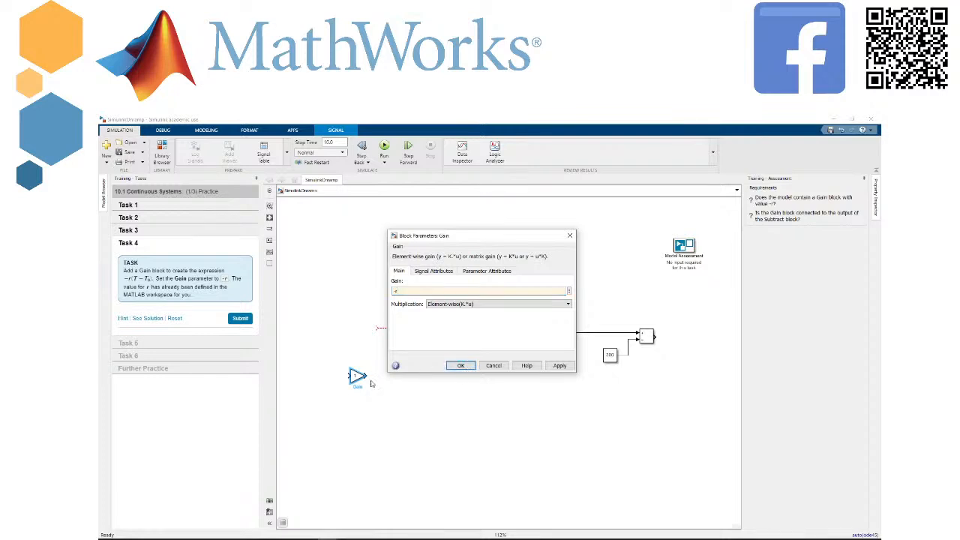
{"action": "left_click", "coordinate": [461, 366]}
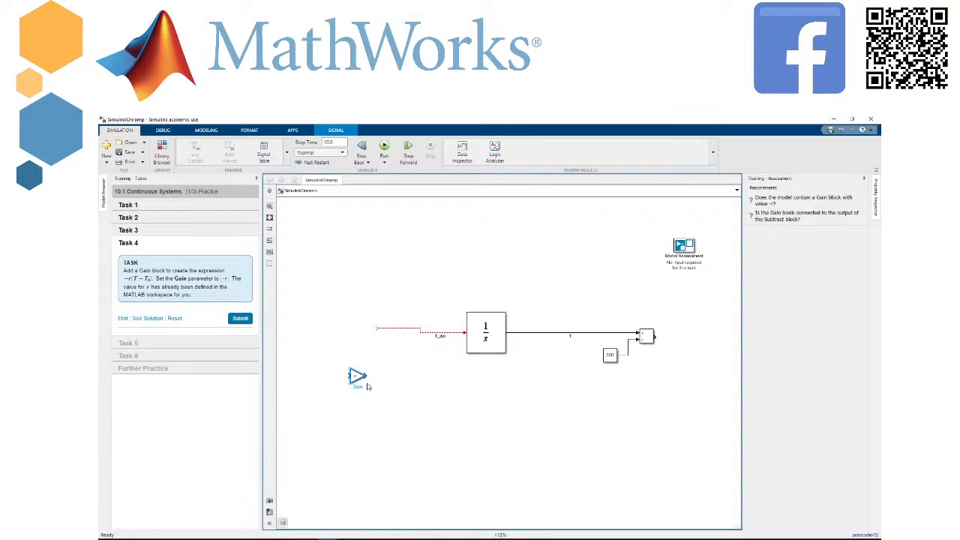
Step: Connect the Subtract block's output to the Gain block and arrange the Constant, Subtract, Gain and Model Assessment blocks compactly after the Integrator
{"action": "left_click_drag", "start_coordinate": [359, 376], "coordinate": [542, 355]}
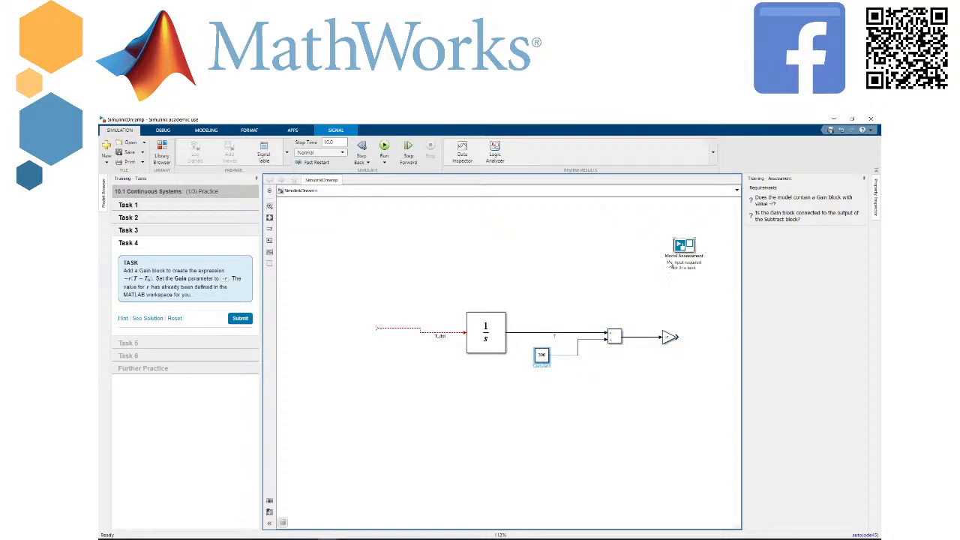
{"action": "left_click_drag", "start_coordinate": [668, 261], "coordinate": [636, 304]}
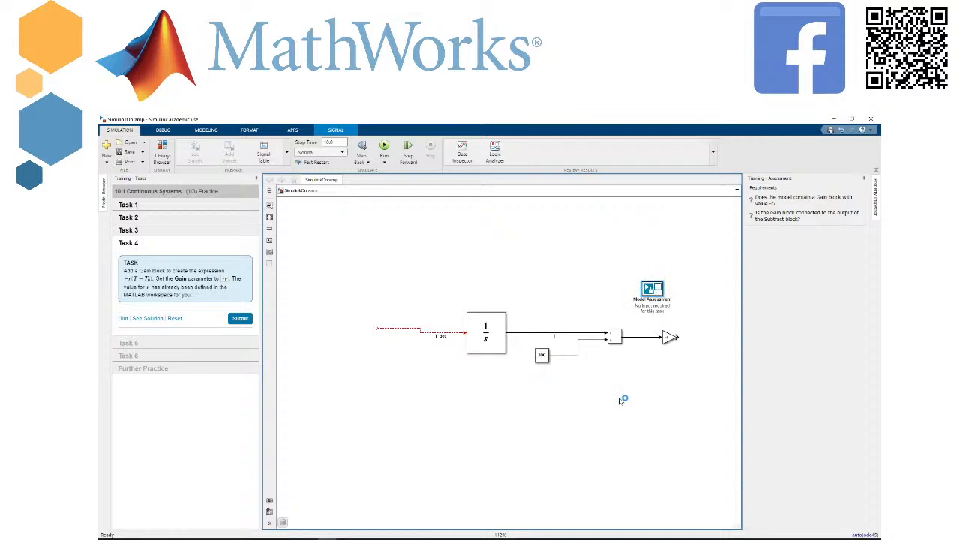
{"action": "key", "text": "space"}
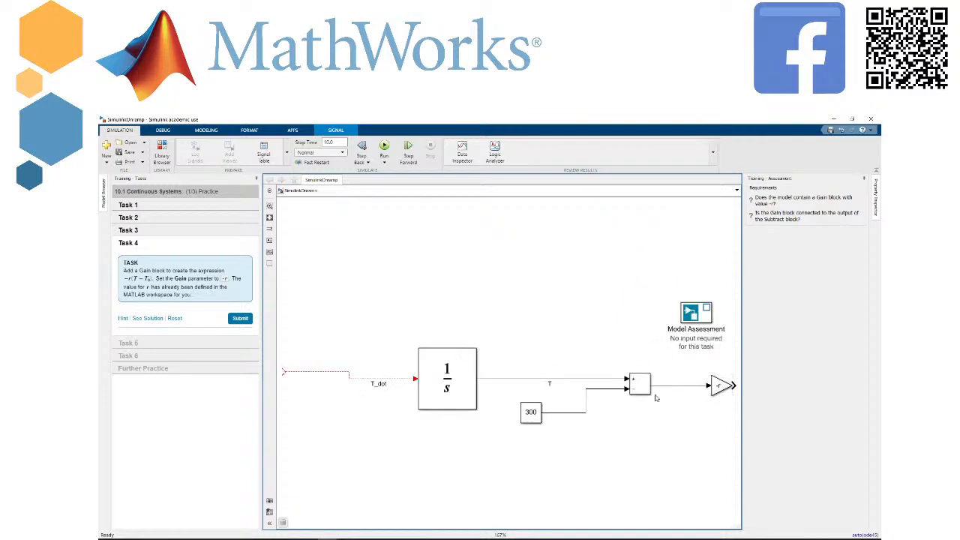
{"action": "left_click", "coordinate": [707, 387]}
{"action": "left_click_drag", "start_coordinate": [707, 387], "coordinate": [686, 387]}
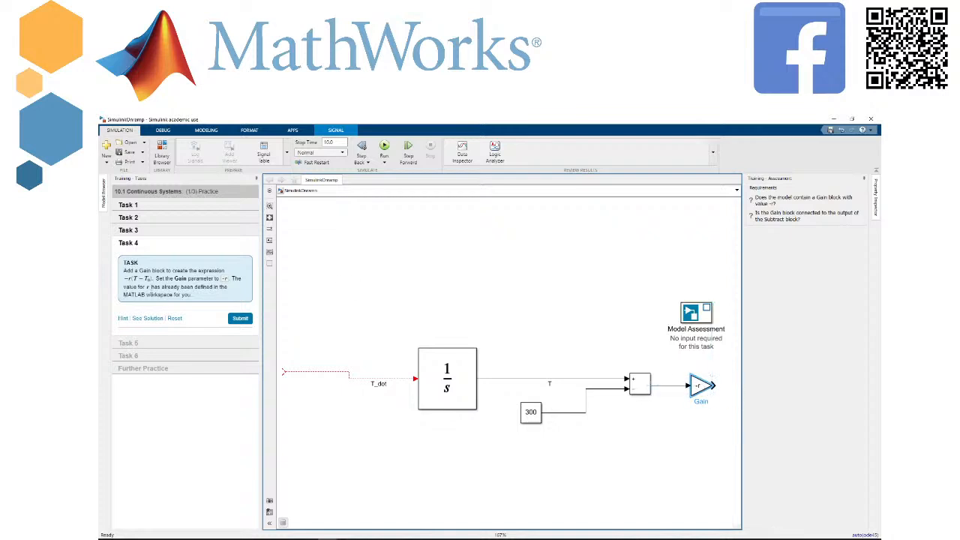
Step: Submit Task 4 of Continuous Systems for assessment and advance to Task 5
{"action": "left_click", "coordinate": [240, 320]}
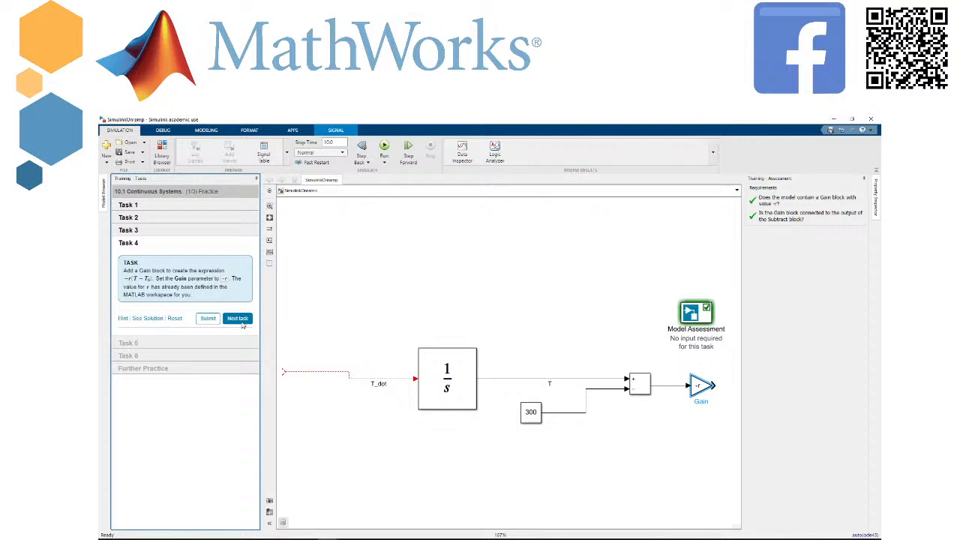
{"action": "left_click", "coordinate": [238, 319]}
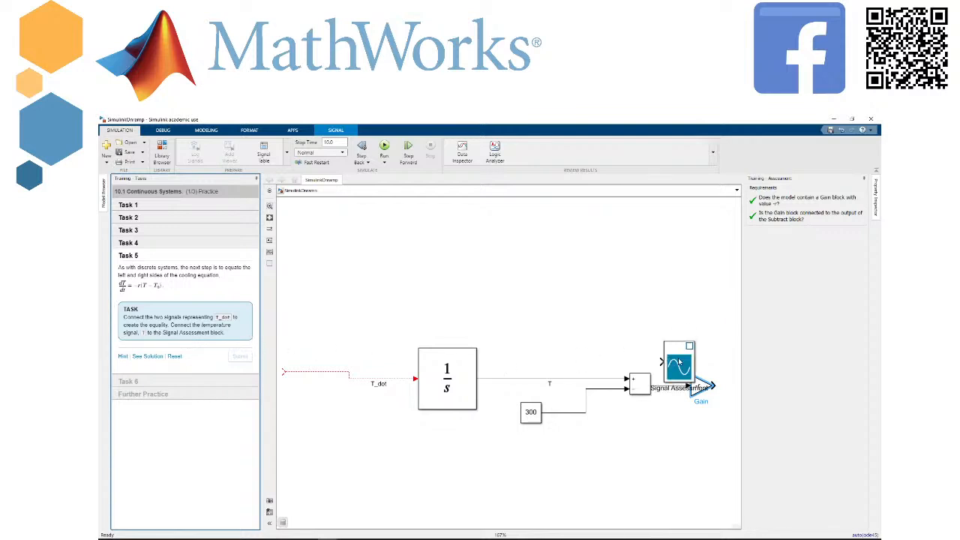
Step: Move the Signal Assessment block above the Gain block and connect the Gain output back to the Integrator's T_dot input signal
{"action": "left_click_drag", "start_coordinate": [679, 362], "coordinate": [689, 304]}
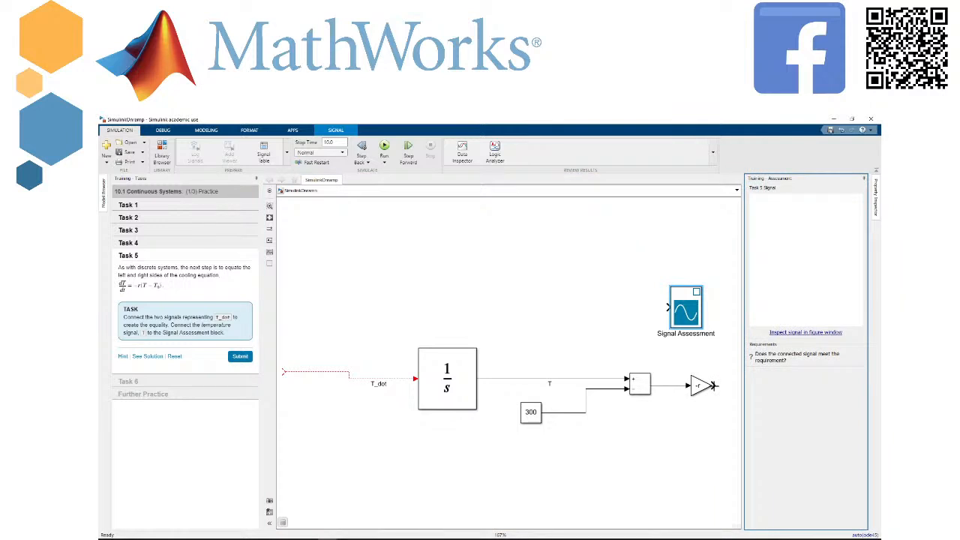
{"action": "left_click_drag", "start_coordinate": [713, 386], "coordinate": [319, 371]}
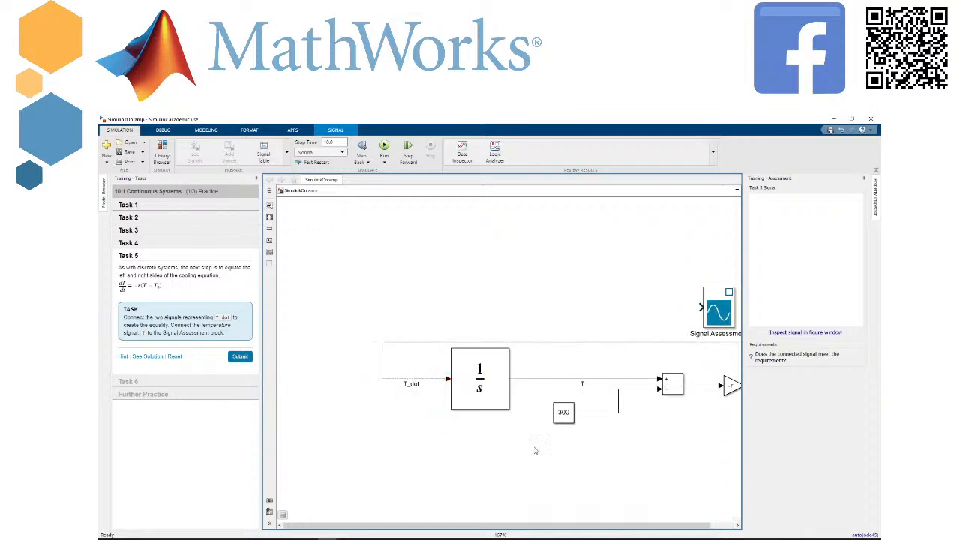
{"action": "left_click_drag", "start_coordinate": [533, 527], "coordinate": [558, 528]}
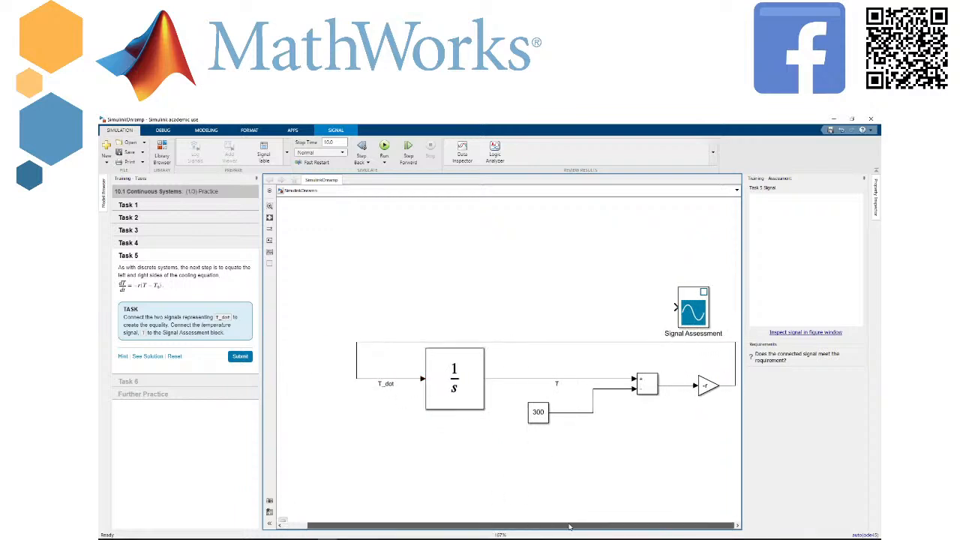